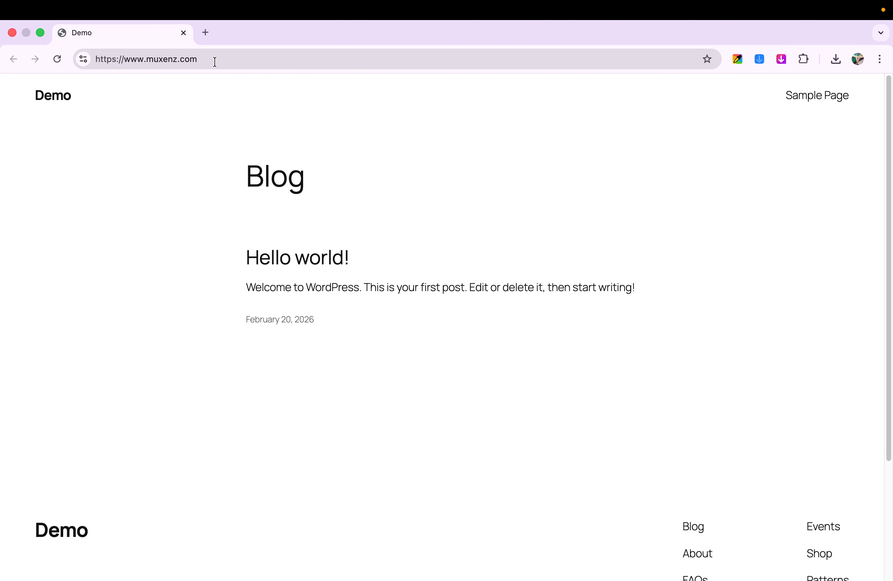
{"action": "left_click", "coordinate": [223, 57]}
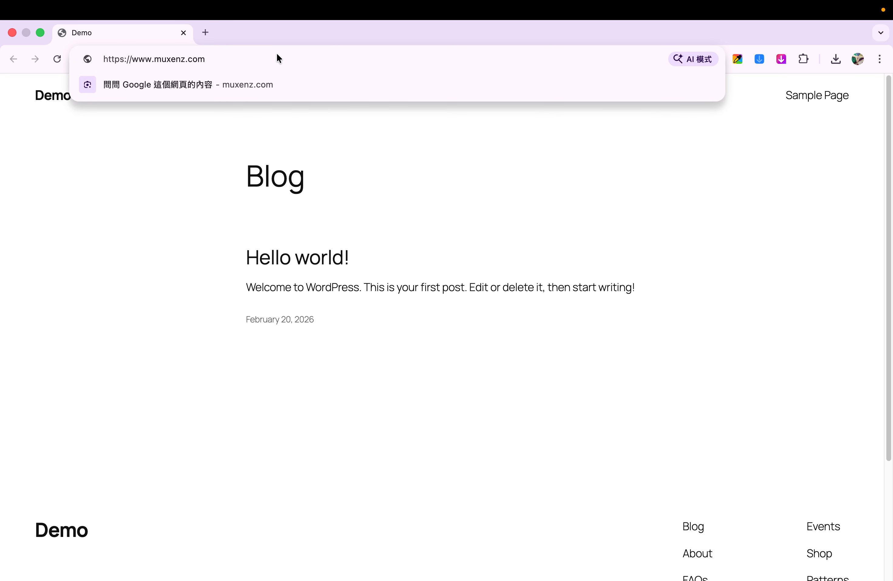
{"action": "type", "text": "/"}
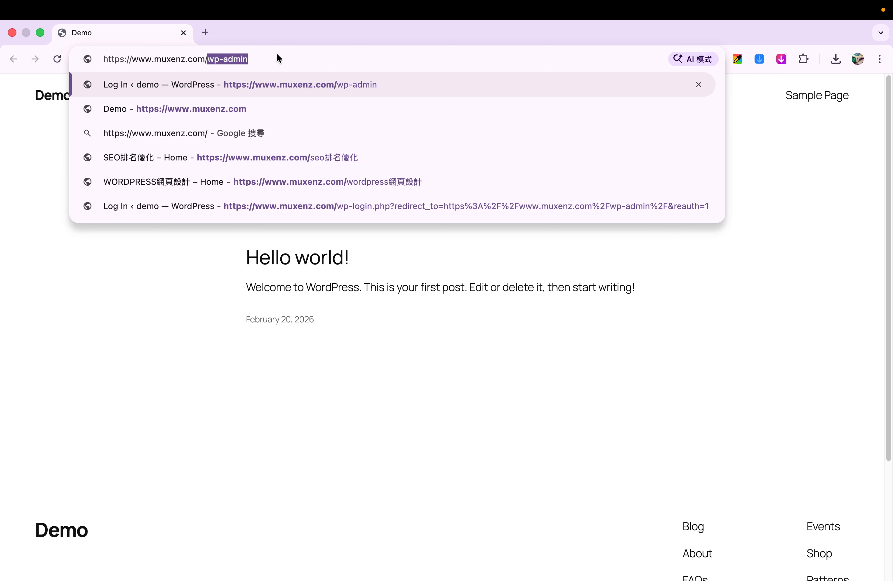
{"action": "key", "text": "Right"}
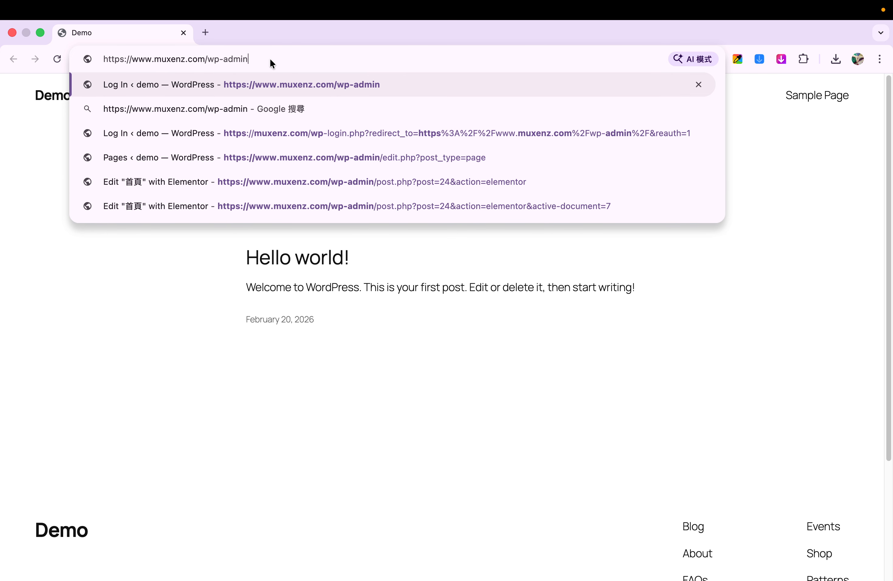
{"action": "key", "text": "Return"}
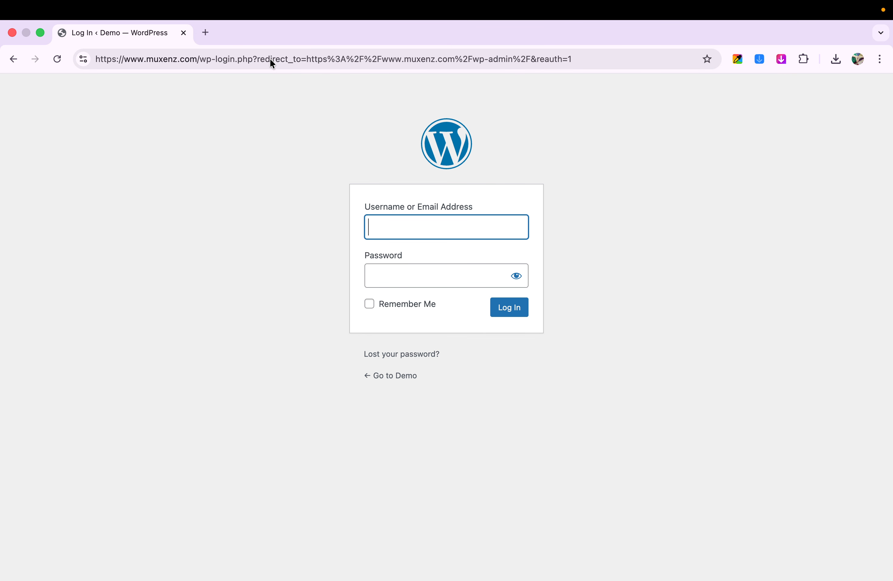
Step: Log in to the site admin with the username demo and the account password, enabling Remember Me
{"action": "type", "text": "kantc"}
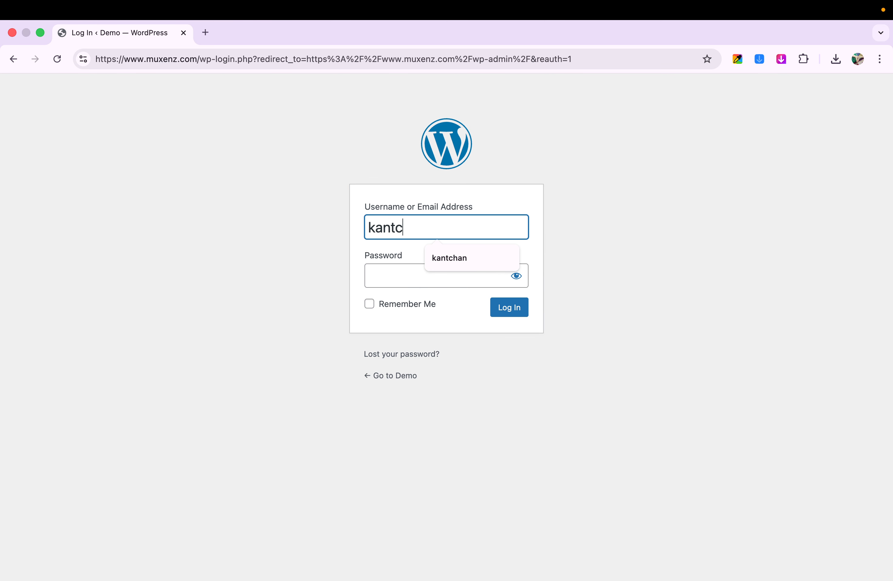
{"action": "key", "text": "BackSpace"}
{"action": "type", "text": "demo"}
{"action": "key", "text": "Tab"}
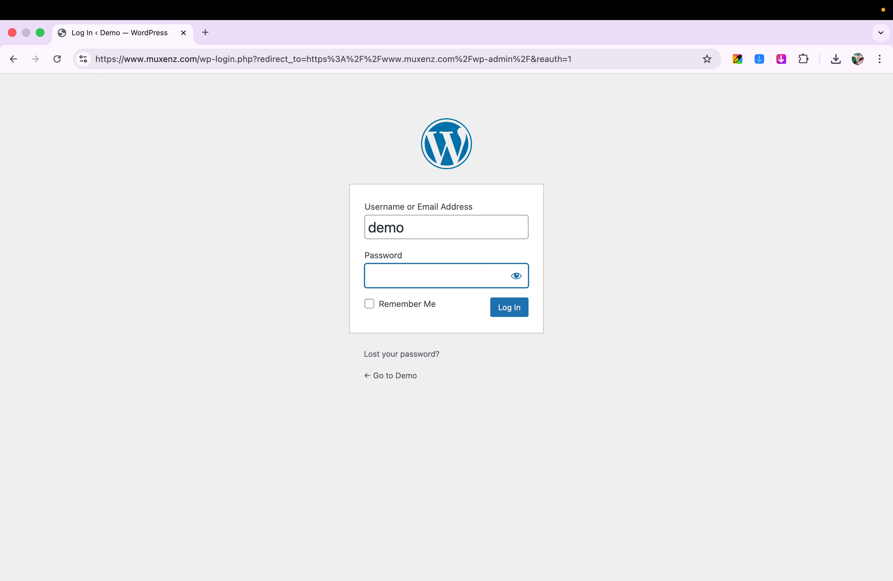
{"action": "type", "text": "••••••••••"}
{"action": "left_click", "coordinate": [397, 303]}
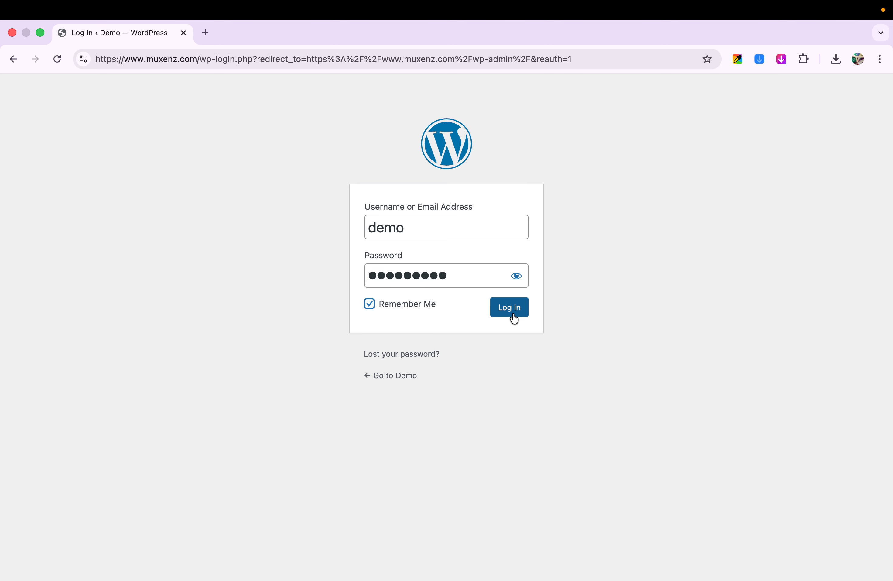
{"action": "left_click", "coordinate": [515, 312]}
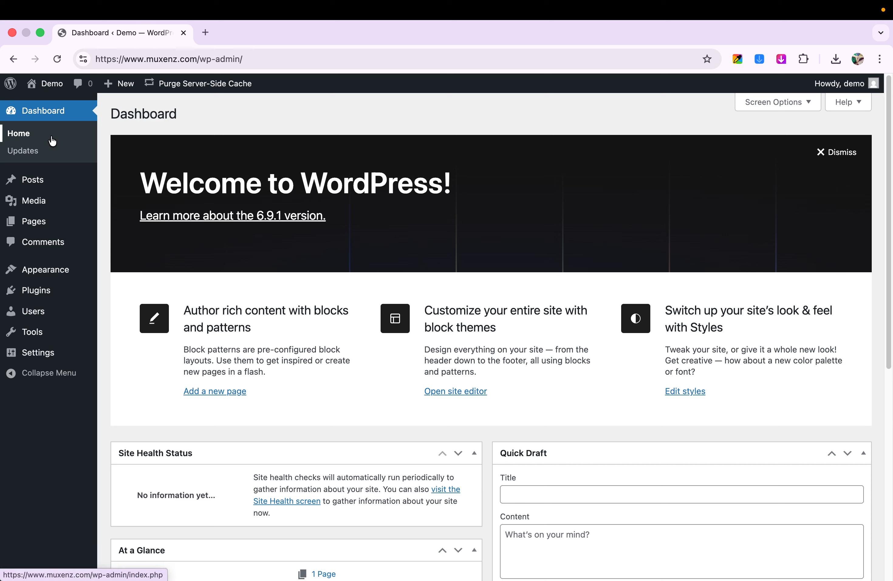
Step: Look over the WordPress dashboard, including the welcome area, Site Health Status, At a Glance, Activity, Quick Draft and Events and News
{"action": "mouse_move", "coordinate": [8, 205]}
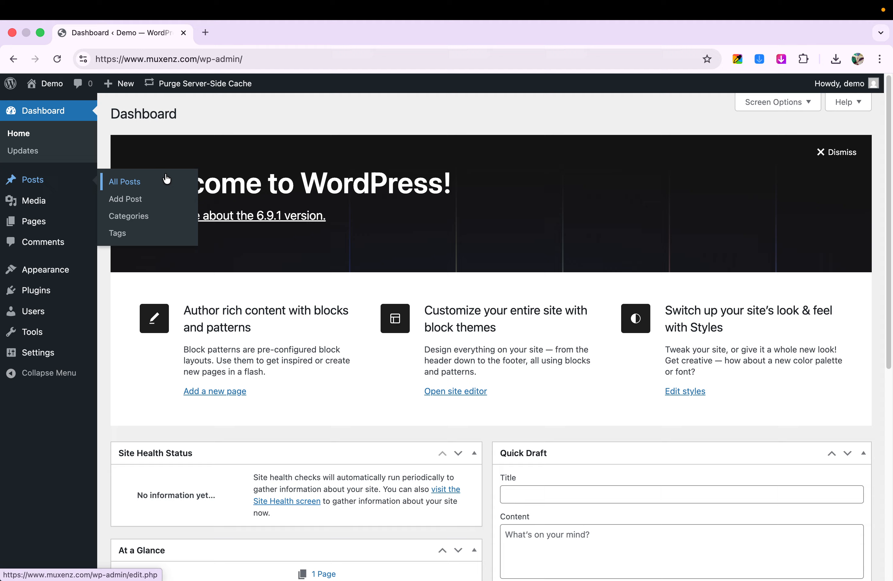
{"action": "scroll", "coordinate": [662, 352], "scroll_direction": "down", "scroll_amount": 6}
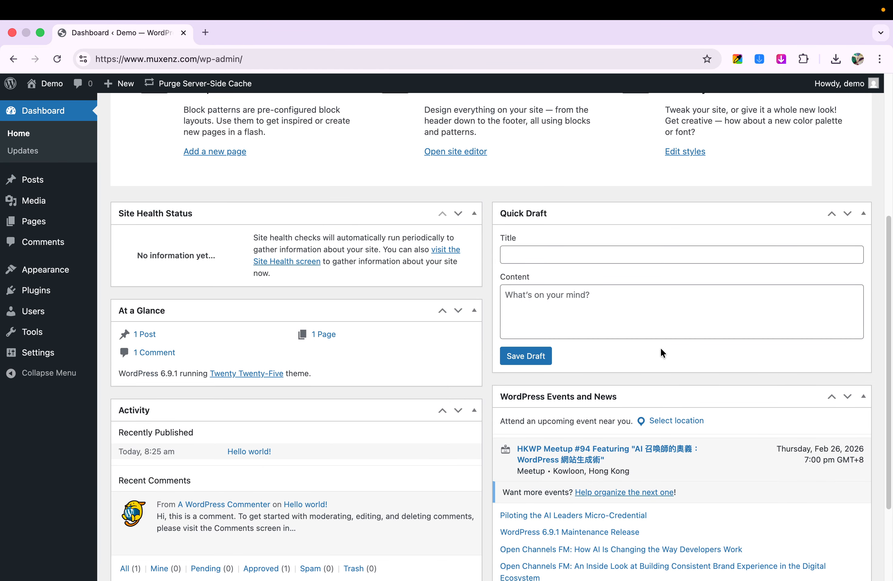
{"action": "scroll", "coordinate": [662, 351], "scroll_direction": "down", "scroll_amount": 3}
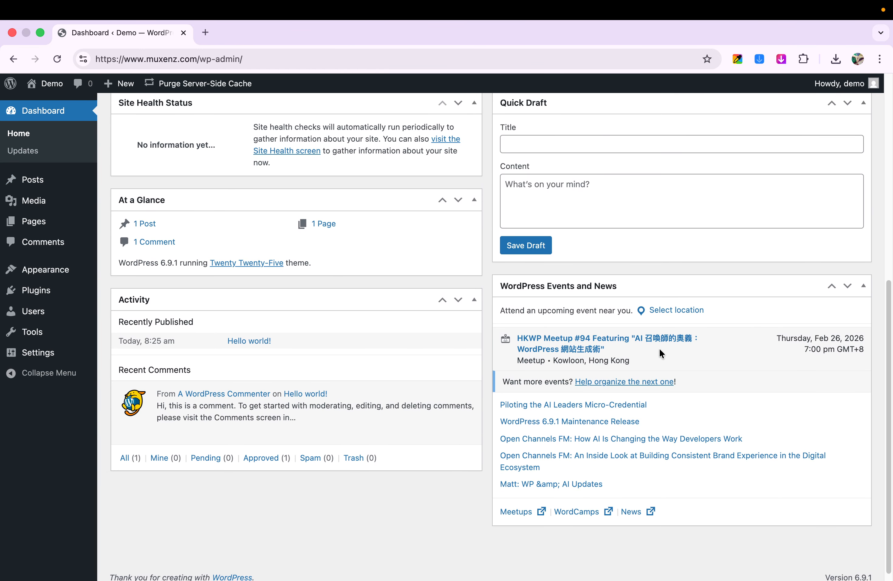
{"action": "scroll", "coordinate": [659, 348], "scroll_direction": "up", "scroll_amount": 2}
{"action": "scroll", "coordinate": [659, 349], "scroll_direction": "up", "scroll_amount": 3}
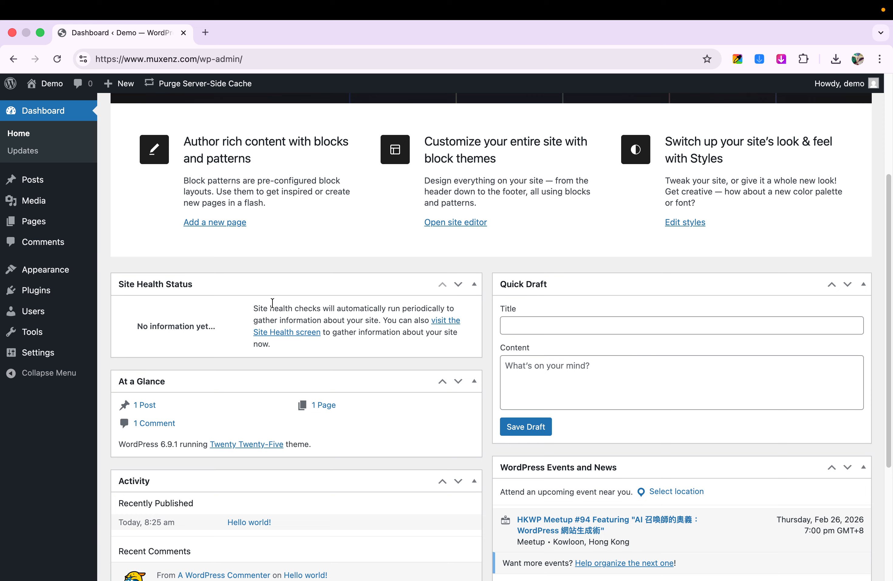
{"action": "scroll", "coordinate": [272, 302], "scroll_direction": "down", "scroll_amount": 3}
{"action": "scroll", "coordinate": [270, 302], "scroll_direction": "up", "scroll_amount": 3}
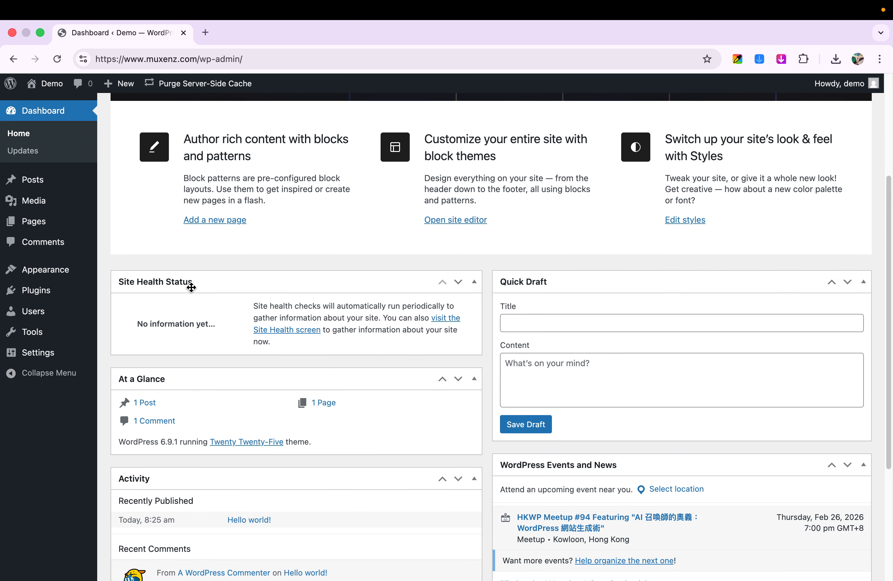
{"action": "scroll", "coordinate": [191, 288], "scroll_direction": "up", "scroll_amount": 2}
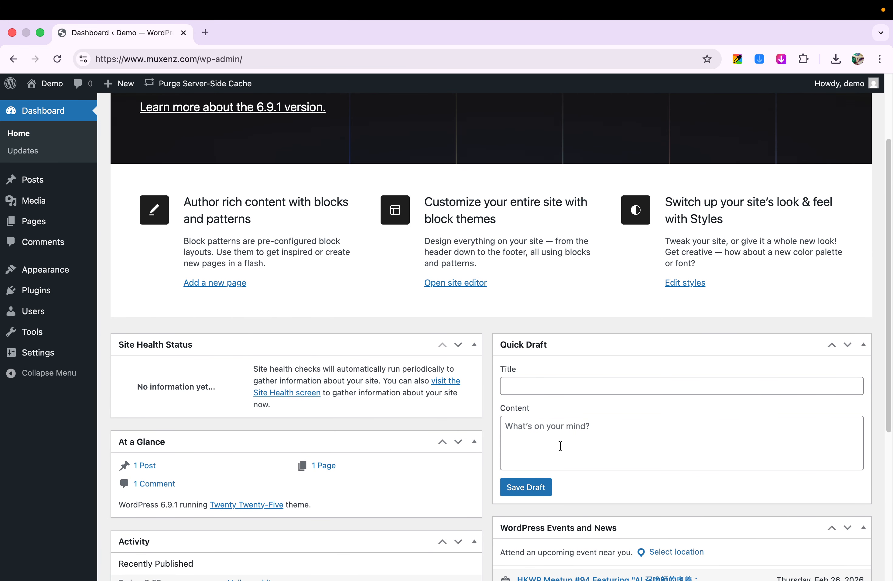
{"action": "scroll", "coordinate": [560, 446], "scroll_direction": "down", "scroll_amount": 5}
{"action": "scroll", "coordinate": [375, 392], "scroll_direction": "up", "scroll_amount": 3}
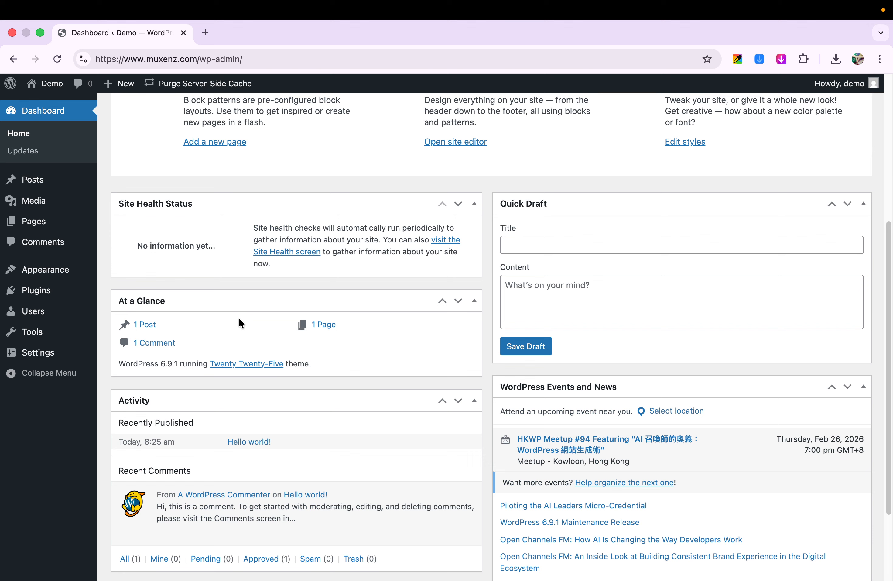
{"action": "scroll", "coordinate": [234, 335], "scroll_direction": "up", "scroll_amount": 2}
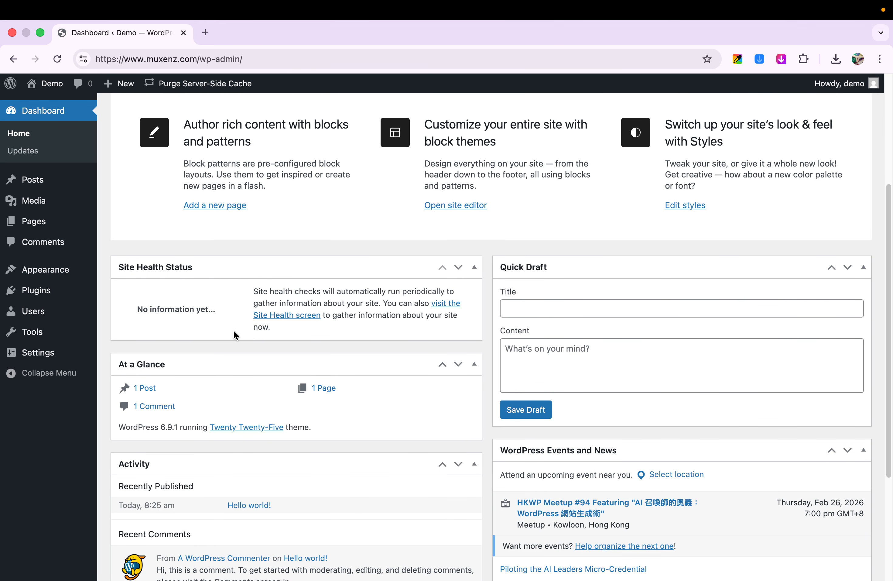
{"action": "scroll", "coordinate": [235, 335], "scroll_direction": "down", "scroll_amount": 3}
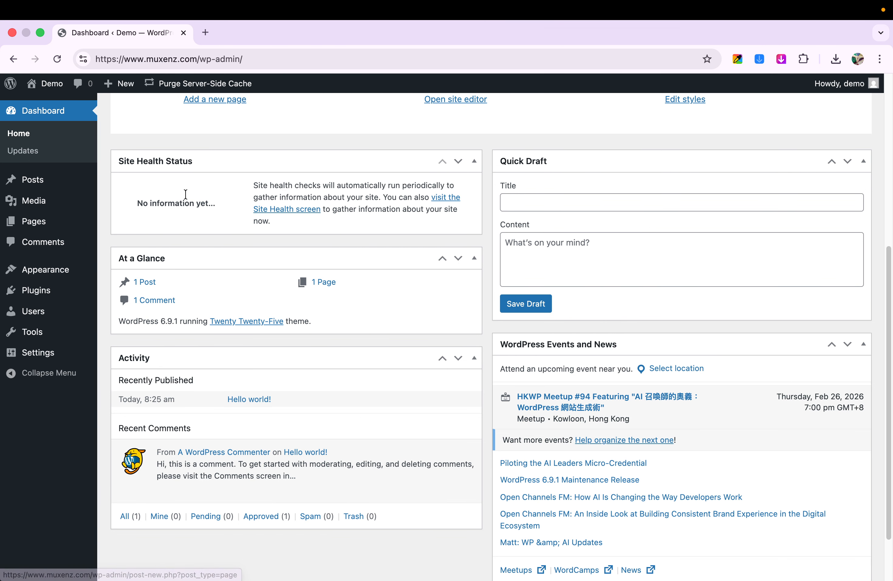
{"action": "scroll", "coordinate": [343, 266], "scroll_direction": "up", "scroll_amount": 6}
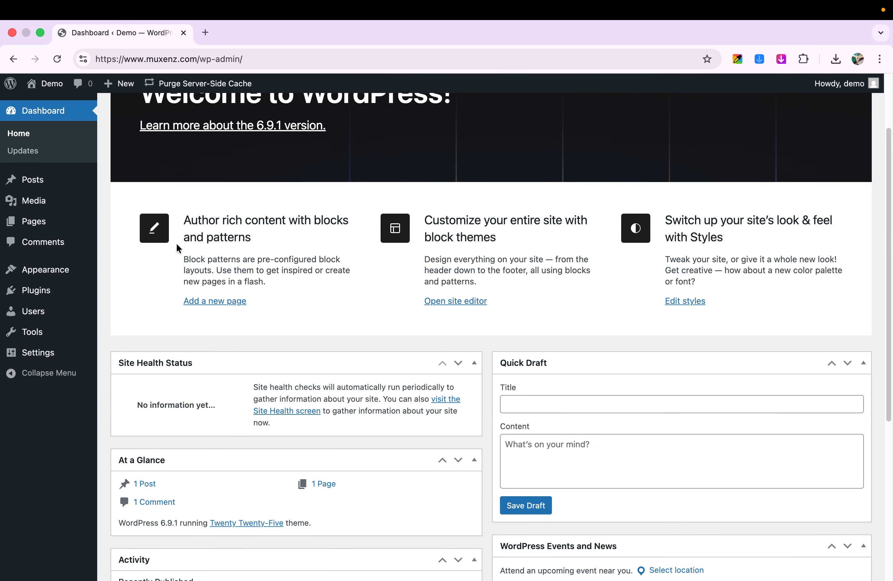
Step: Open the site's installed themes and go on to the Add Themes page
{"action": "mouse_move", "coordinate": [39, 232]}
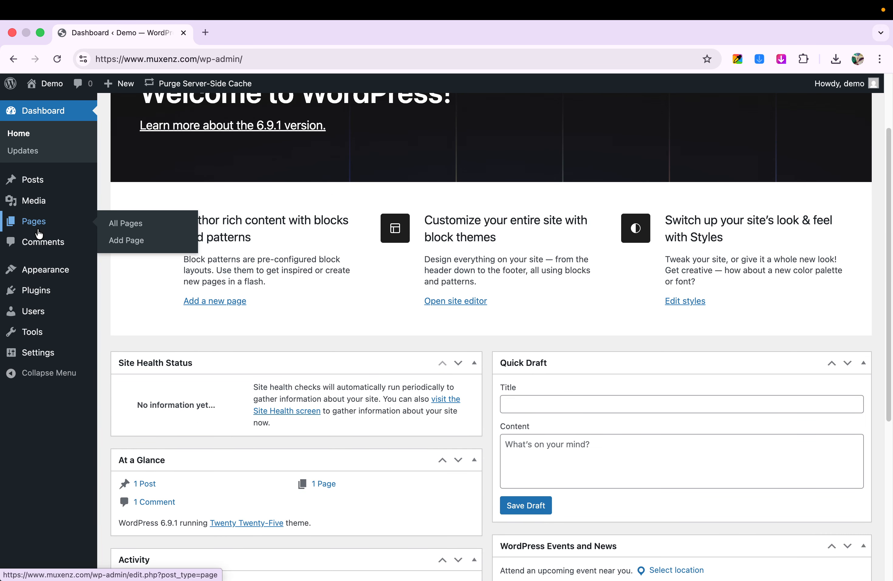
{"action": "mouse_move", "coordinate": [35, 294]}
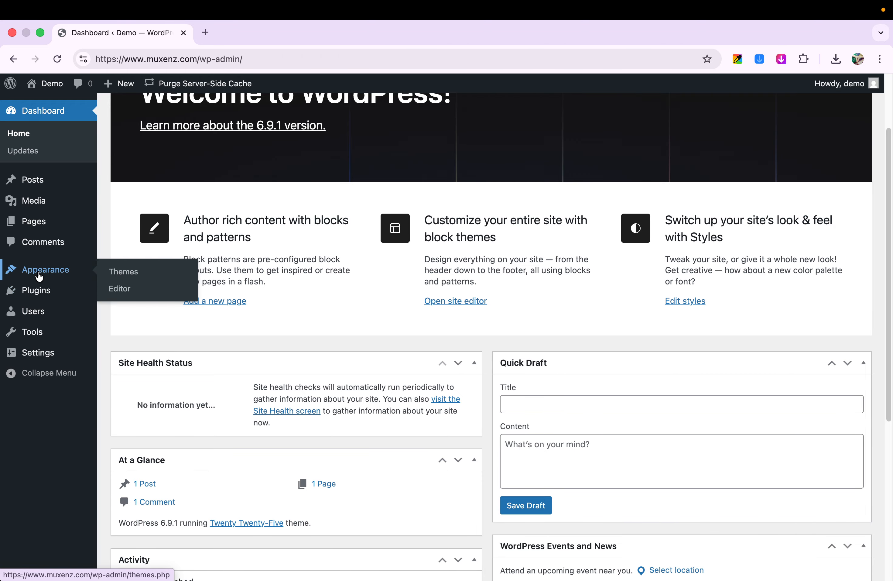
{"action": "left_click", "coordinate": [125, 276]}
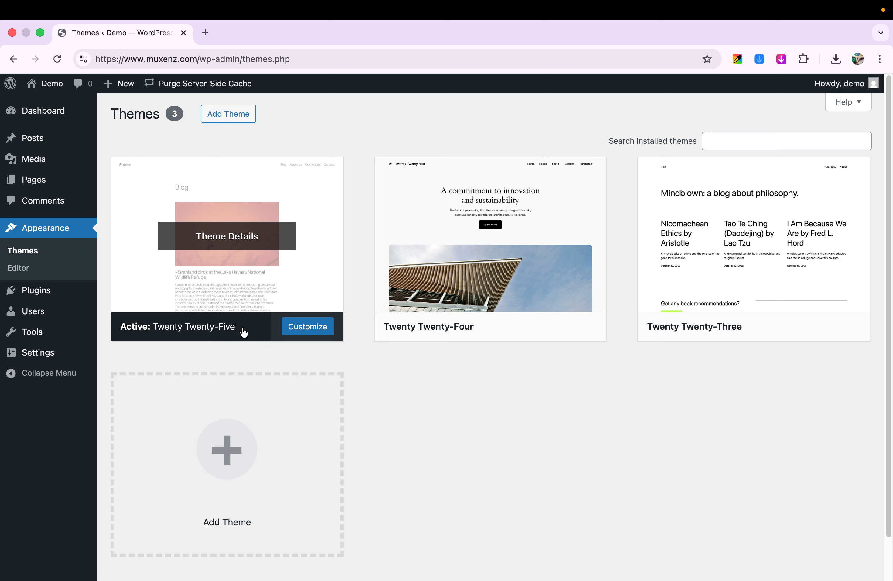
{"action": "left_click", "coordinate": [234, 120]}
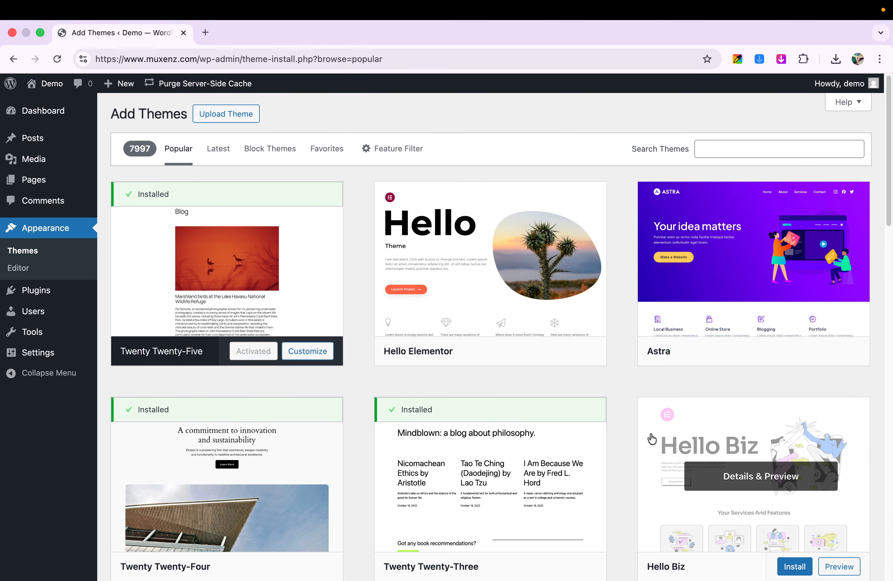
Step: Browse the popular themes in the Add Themes catalogue, from Hello Elementor and Astra down to GeneratePress and Neve
{"action": "scroll", "coordinate": [654, 438], "scroll_direction": "down", "scroll_amount": 6}
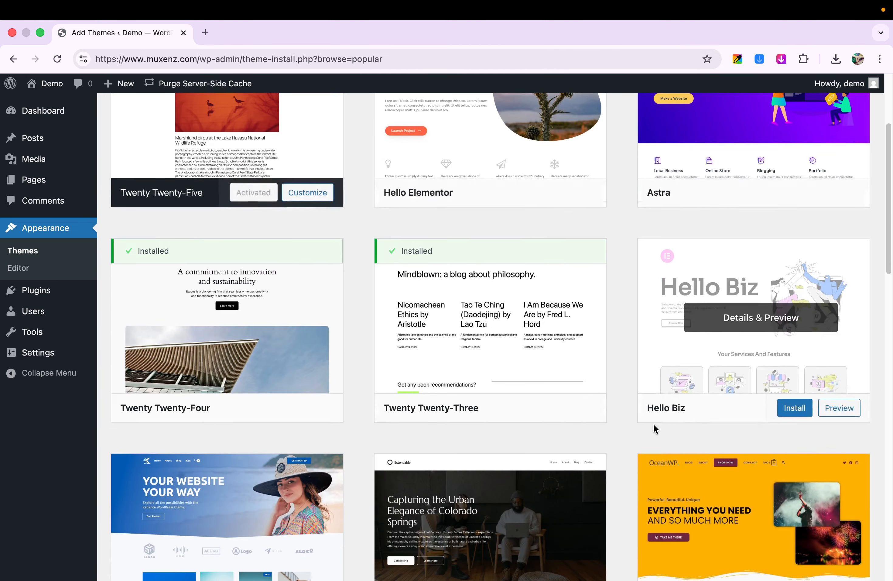
{"action": "scroll", "coordinate": [653, 422], "scroll_direction": "down", "scroll_amount": 3}
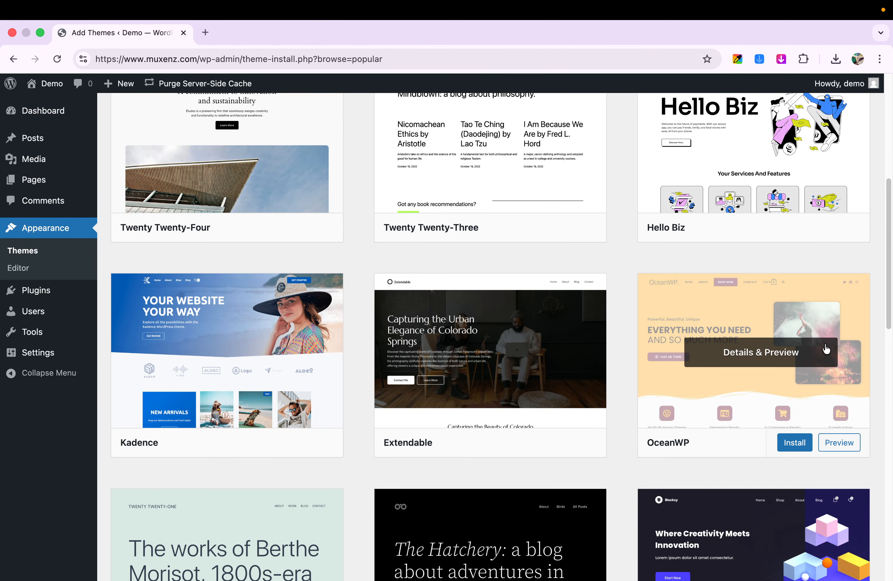
{"action": "scroll", "coordinate": [231, 351], "scroll_direction": "down", "scroll_amount": 3}
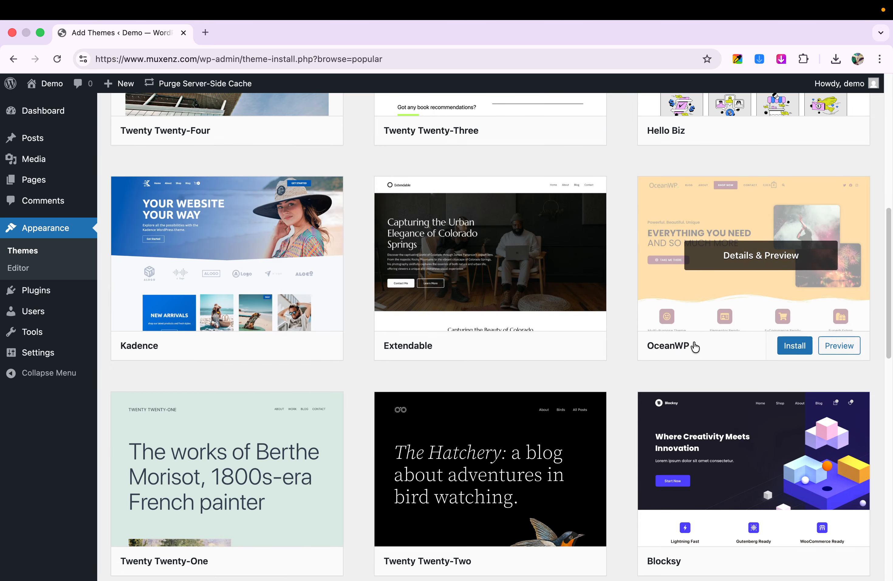
{"action": "scroll", "coordinate": [694, 347], "scroll_direction": "down", "scroll_amount": 3}
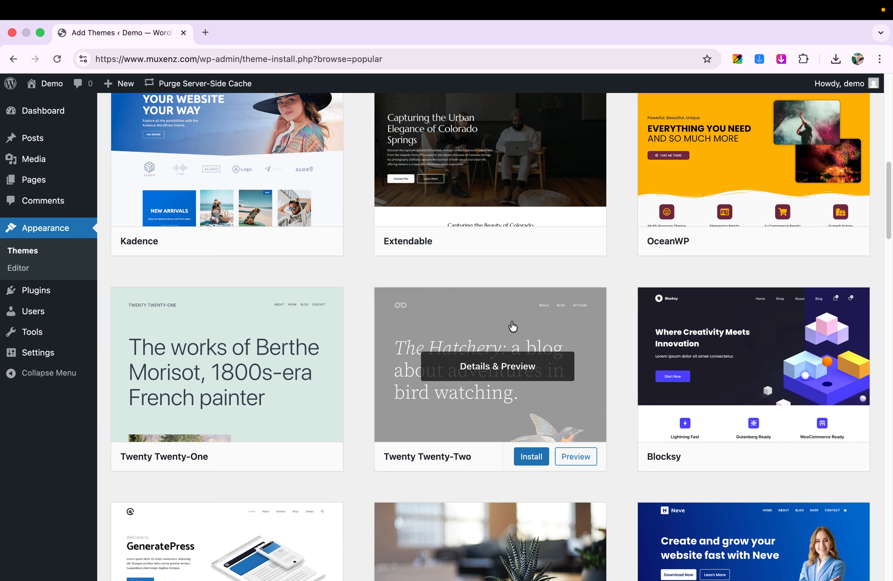
{"action": "scroll", "coordinate": [513, 323], "scroll_direction": "down", "scroll_amount": 3}
{"action": "scroll", "coordinate": [515, 318], "scroll_direction": "down", "scroll_amount": 1}
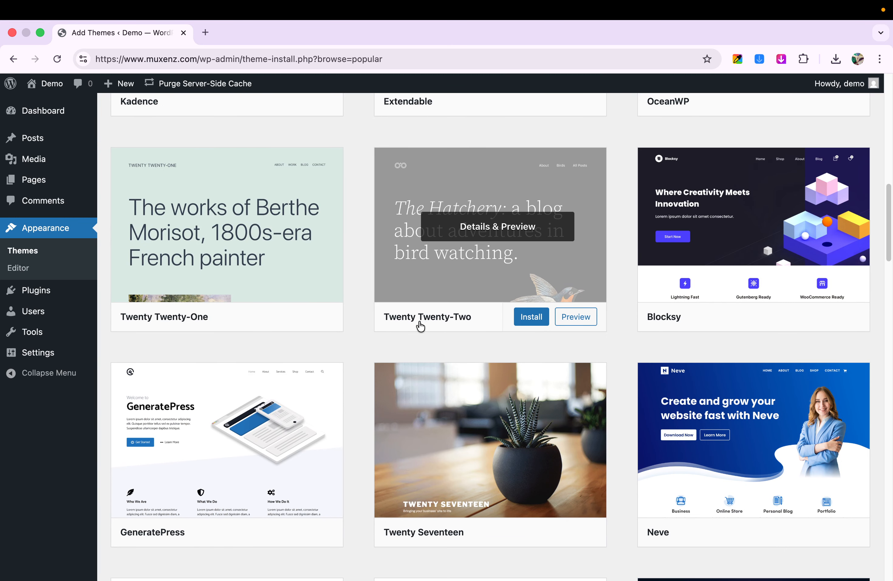
{"action": "scroll", "coordinate": [345, 284], "scroll_direction": "up", "scroll_amount": 9}
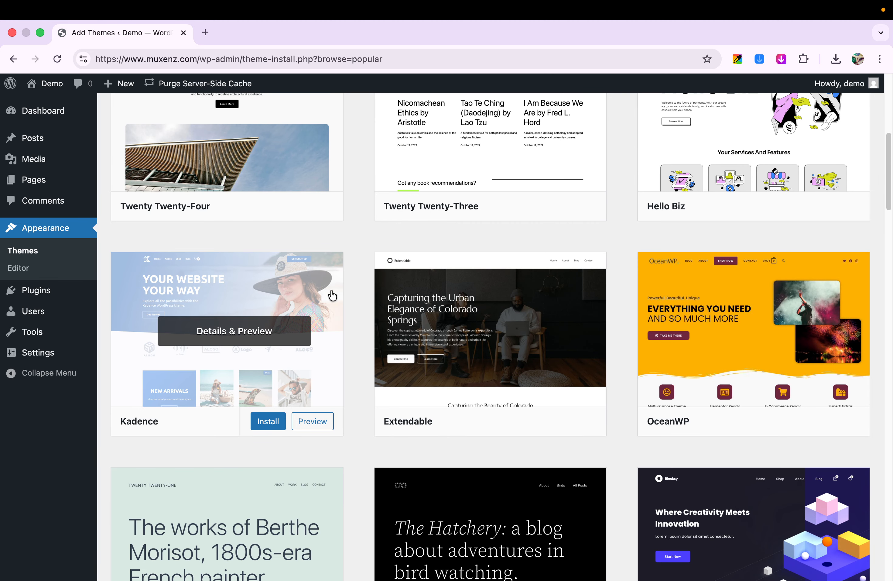
{"action": "scroll", "coordinate": [564, 329], "scroll_direction": "down", "scroll_amount": 2}
{"action": "scroll", "coordinate": [576, 325], "scroll_direction": "down", "scroll_amount": 3}
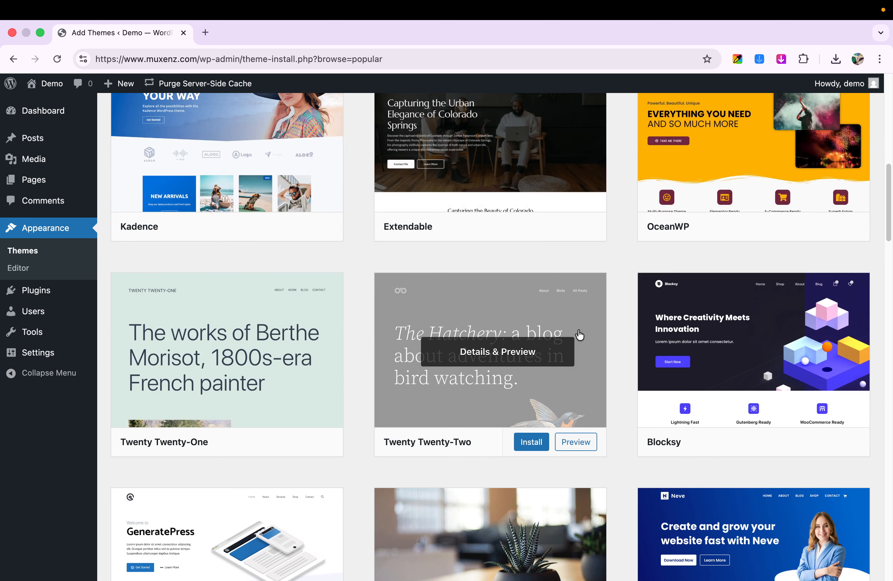
{"action": "scroll", "coordinate": [572, 337], "scroll_direction": "down", "scroll_amount": 6}
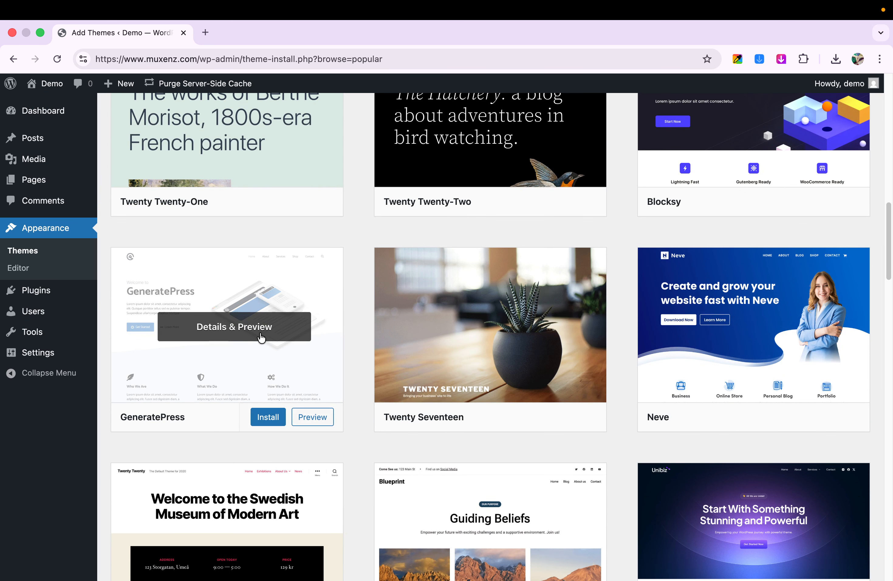
{"action": "scroll", "coordinate": [603, 343], "scroll_direction": "down", "scroll_amount": 1}
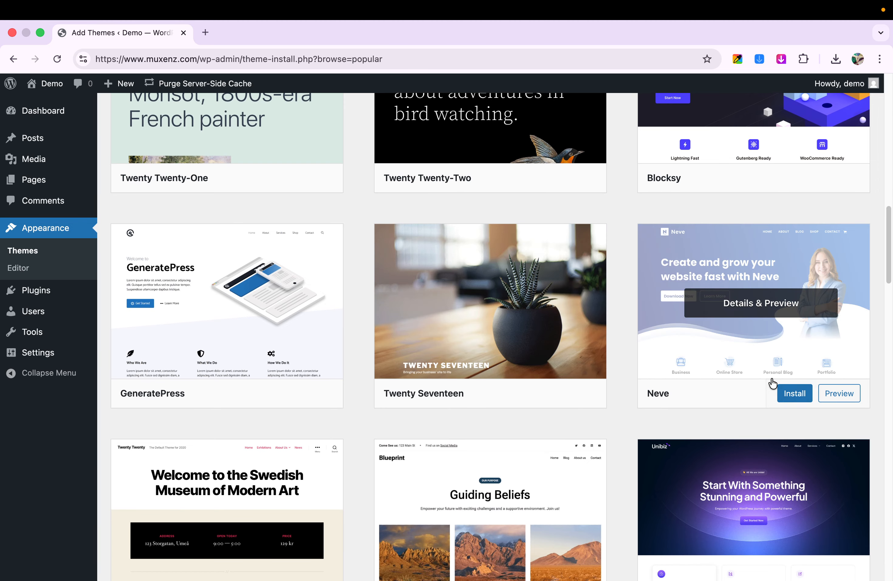
{"action": "scroll", "coordinate": [207, 313], "scroll_direction": "up", "scroll_amount": 4}
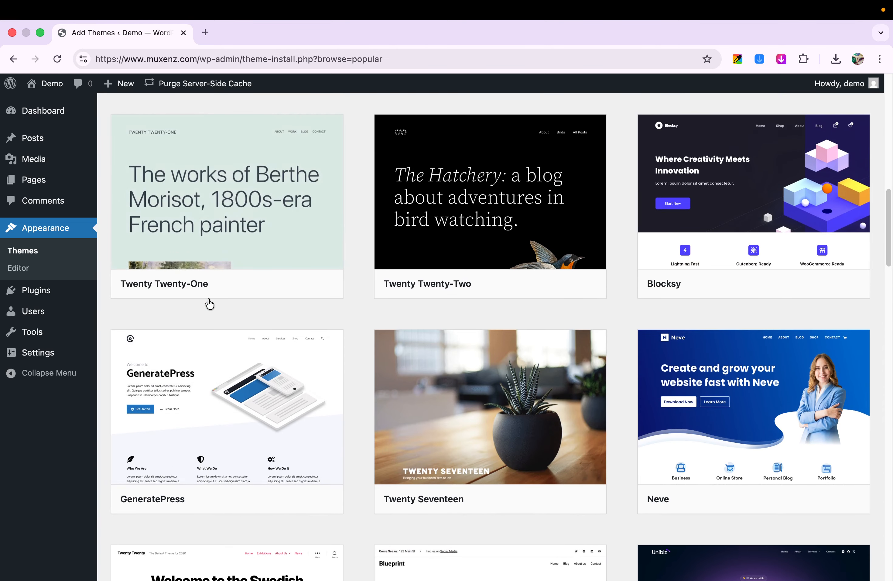
{"action": "scroll", "coordinate": [209, 304], "scroll_direction": "up", "scroll_amount": 15}
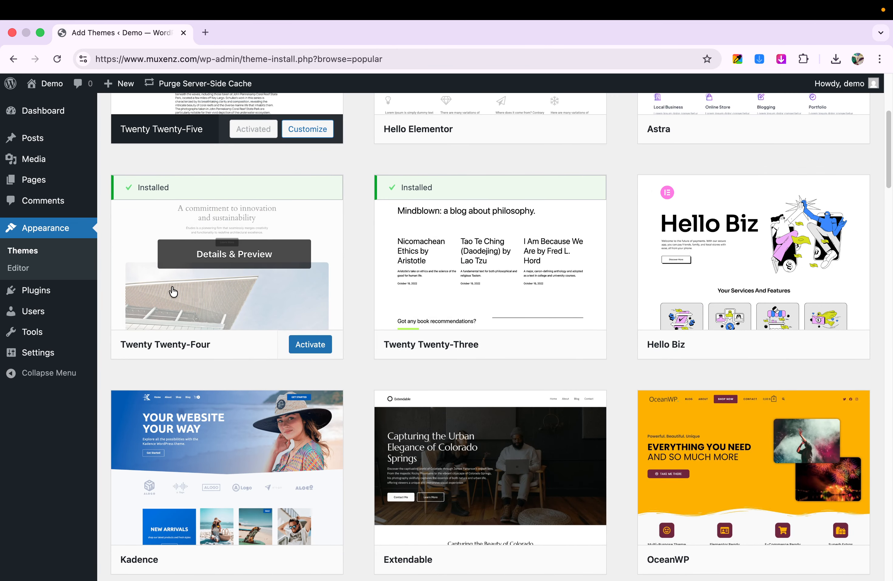
{"action": "scroll", "coordinate": [172, 293], "scroll_direction": "up", "scroll_amount": 7}
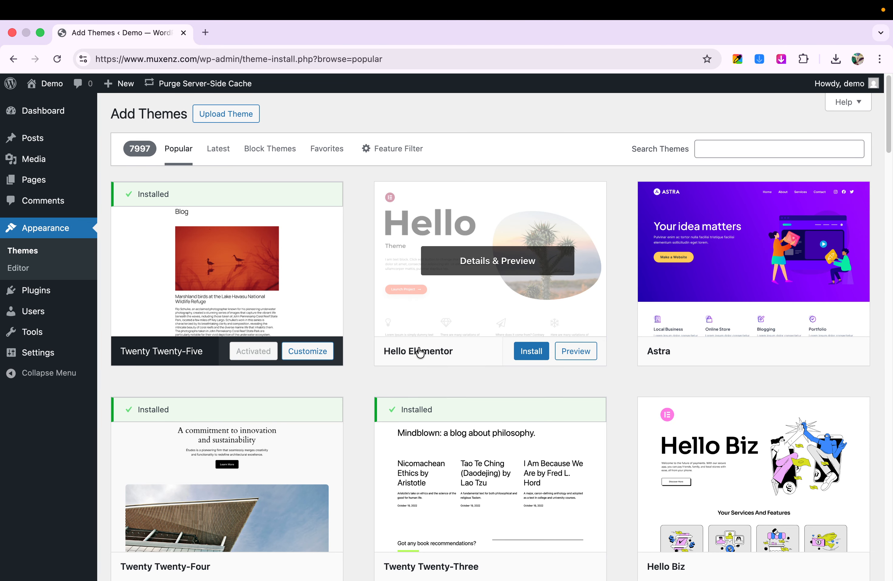
{"action": "scroll", "coordinate": [419, 352], "scroll_direction": "down", "scroll_amount": 3}
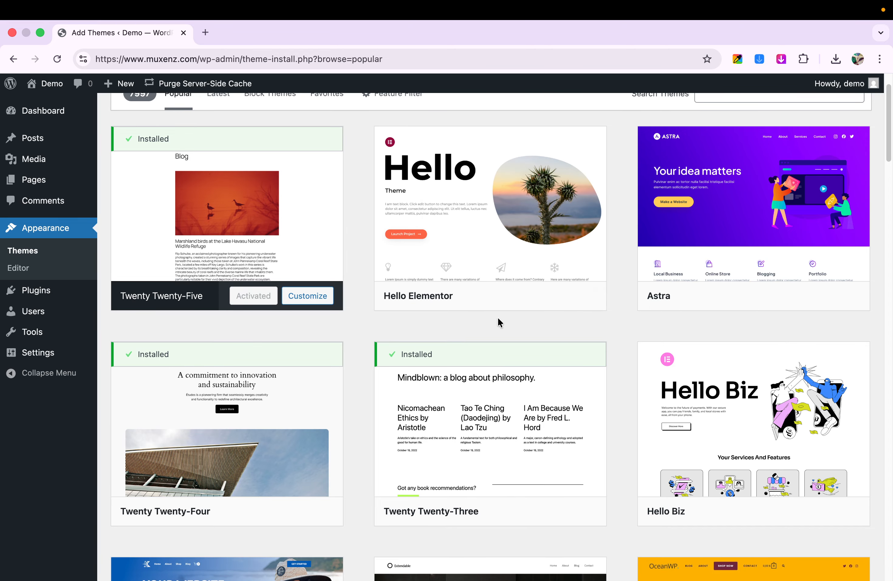
Step: Examine more popular themes in the catalogue, from Kadence and OceanWP through Royal Elementor Kit down to Hestia and Lightning
{"action": "scroll", "coordinate": [497, 317], "scroll_direction": "down", "scroll_amount": 3}
{"action": "scroll", "coordinate": [492, 316], "scroll_direction": "up", "scroll_amount": 5}
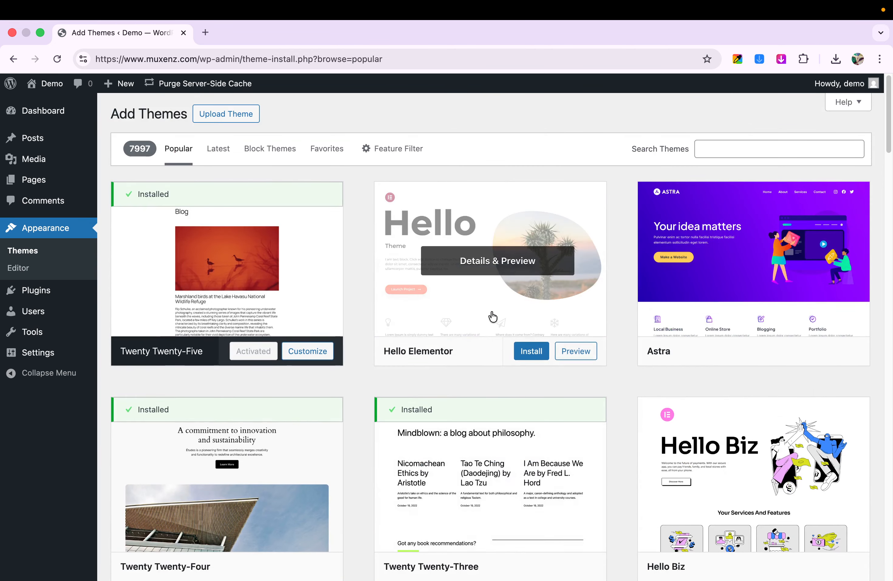
{"action": "scroll", "coordinate": [418, 264], "scroll_direction": "down", "scroll_amount": 3}
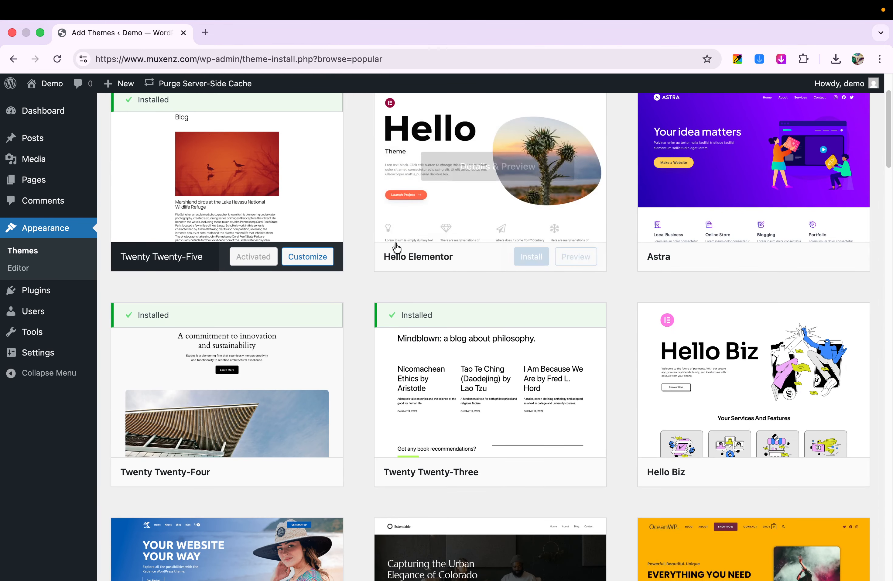
{"action": "scroll", "coordinate": [464, 265], "scroll_direction": "down", "scroll_amount": 3}
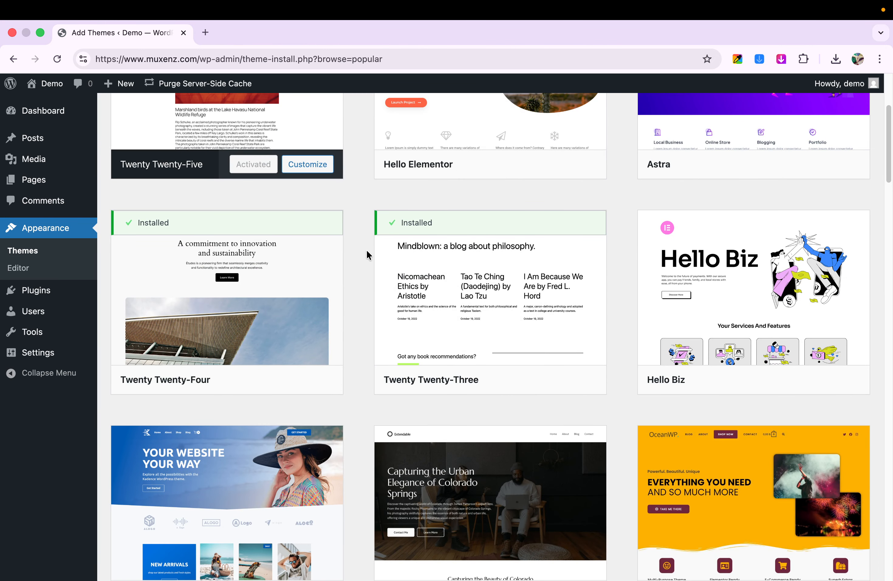
{"action": "scroll", "coordinate": [366, 252], "scroll_direction": "down", "scroll_amount": 5}
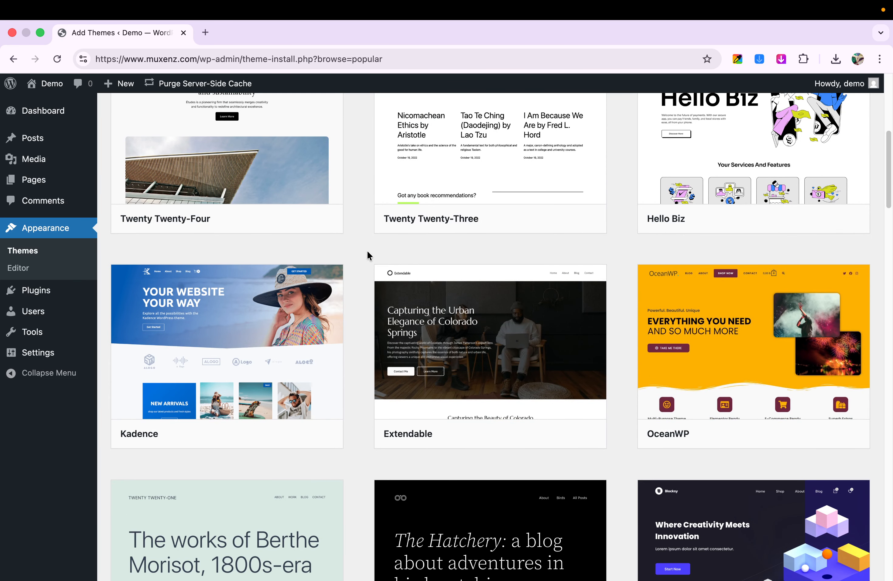
{"action": "mouse_move", "coordinate": [703, 328]}
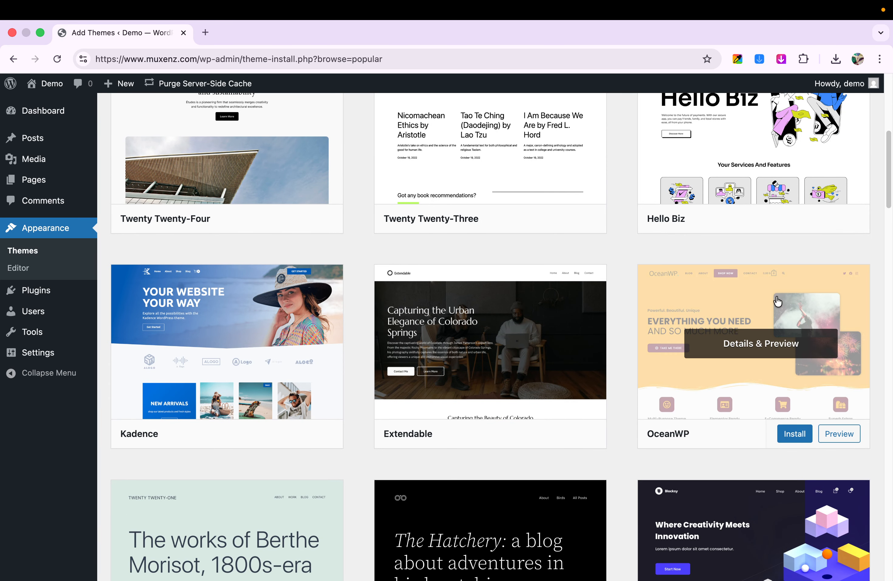
{"action": "scroll", "coordinate": [732, 328], "scroll_direction": "down", "scroll_amount": 1}
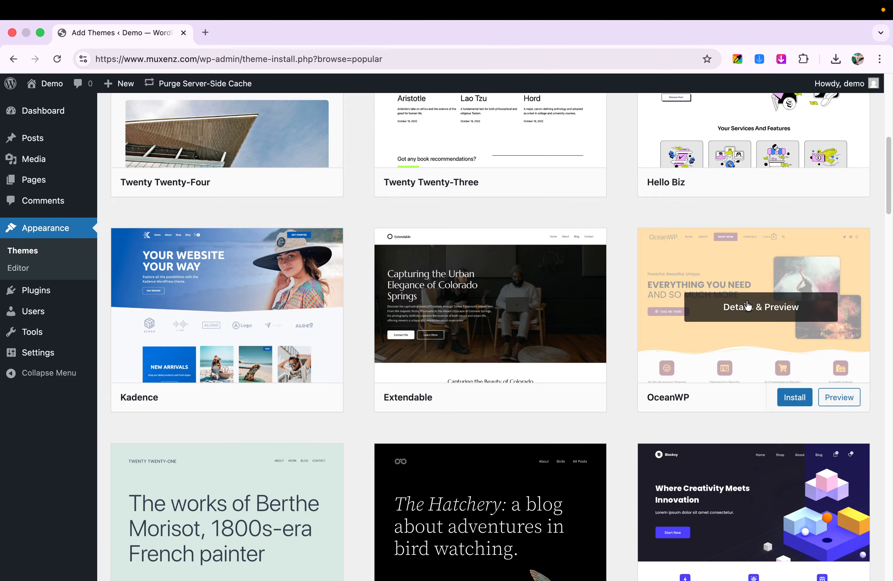
{"action": "scroll", "coordinate": [735, 308], "scroll_direction": "down", "scroll_amount": 3}
{"action": "scroll", "coordinate": [727, 269], "scroll_direction": "down", "scroll_amount": 5}
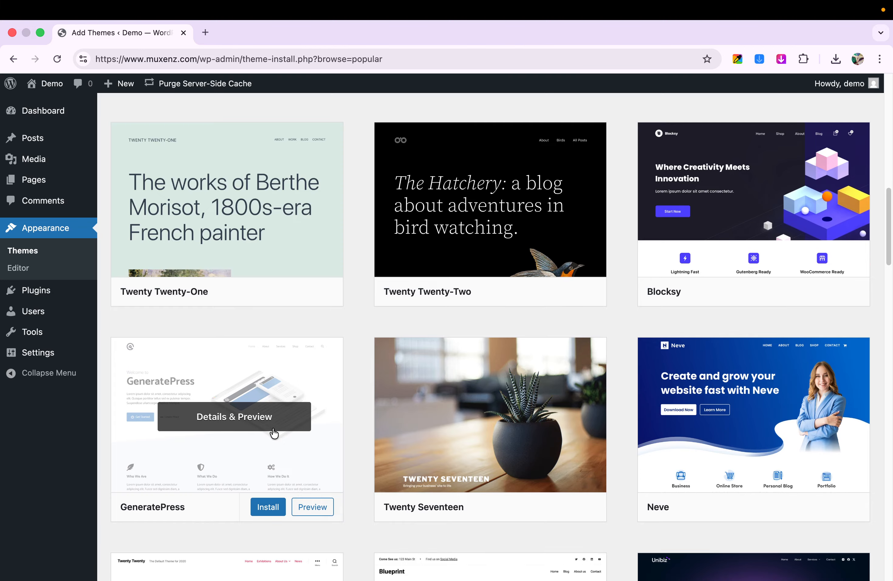
{"action": "scroll", "coordinate": [275, 437], "scroll_direction": "down", "scroll_amount": 8}
{"action": "scroll", "coordinate": [277, 427], "scroll_direction": "down", "scroll_amount": 9}
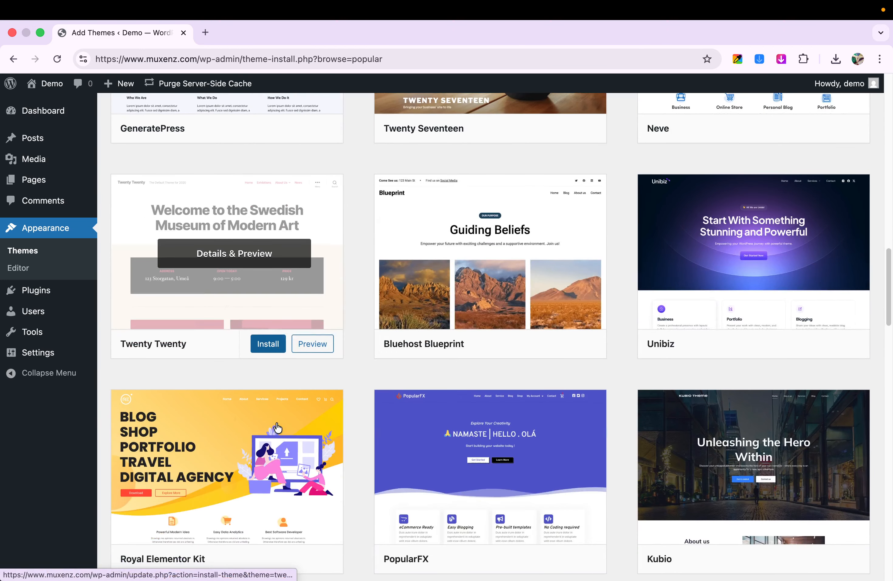
{"action": "scroll", "coordinate": [276, 427], "scroll_direction": "down", "scroll_amount": 12}
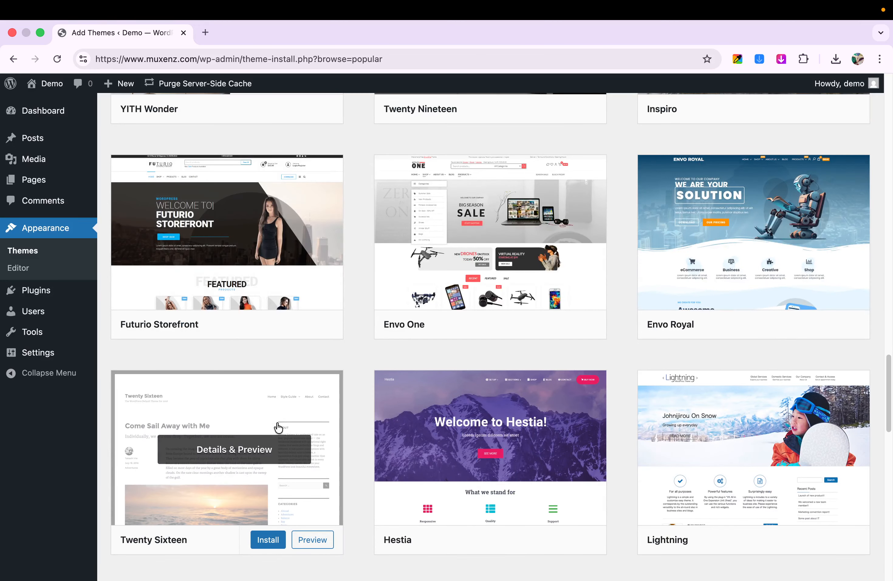
{"action": "scroll", "coordinate": [278, 427], "scroll_direction": "down", "scroll_amount": 4}
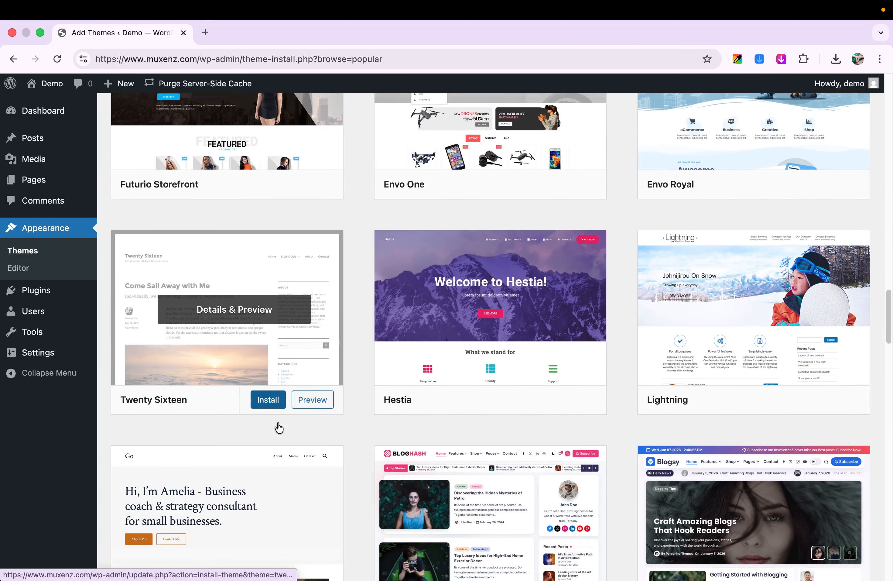
{"action": "scroll", "coordinate": [278, 428], "scroll_direction": "down", "scroll_amount": 3}
{"action": "scroll", "coordinate": [279, 426], "scroll_direction": "up", "scroll_amount": 20}
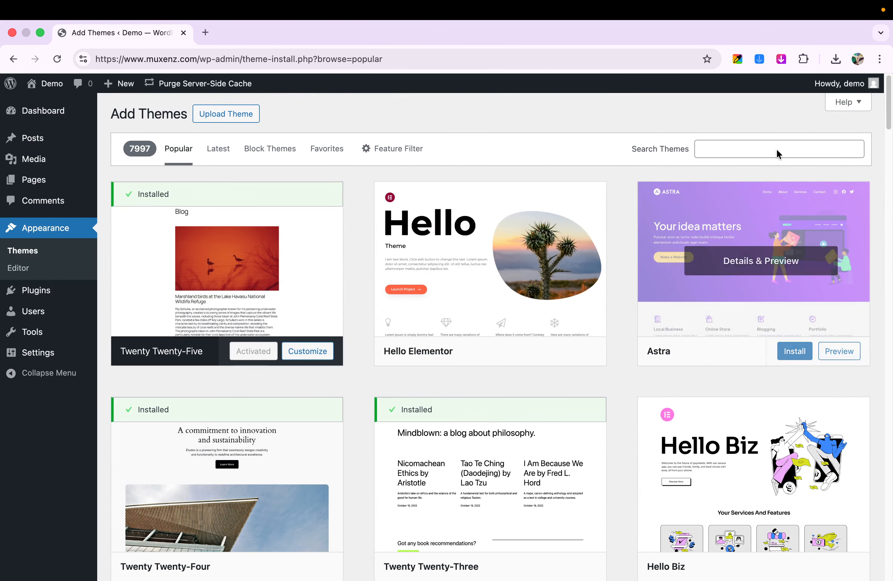
Step: Search the theme catalogue for "ast" and look through the matching themes
{"action": "left_click", "coordinate": [735, 152]}
{"action": "type", "text": "ast"}
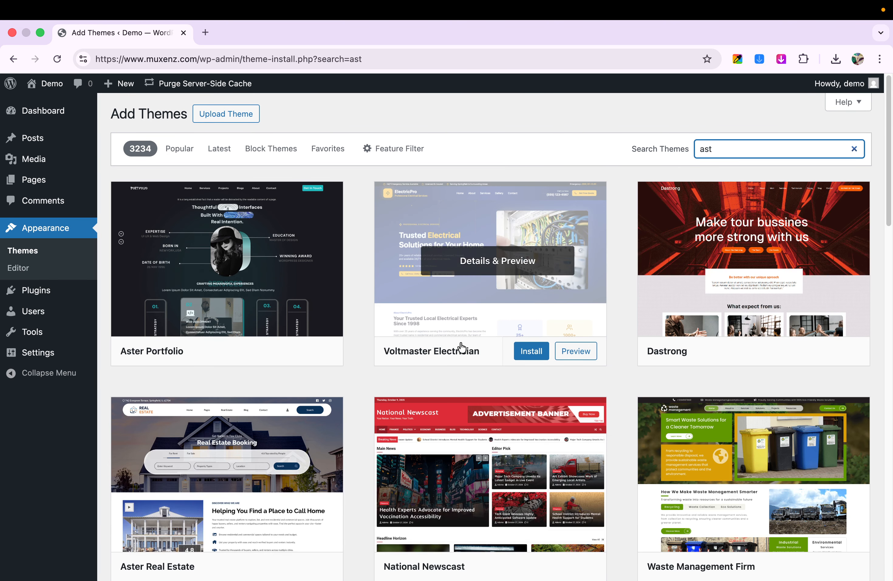
{"action": "mouse_move", "coordinate": [163, 321]}
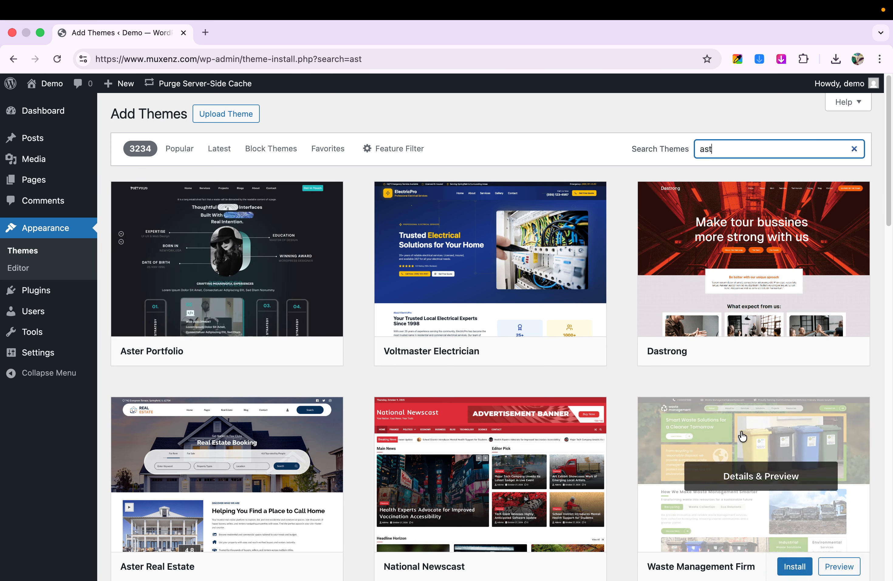
{"action": "scroll", "coordinate": [739, 434], "scroll_direction": "down", "scroll_amount": 5}
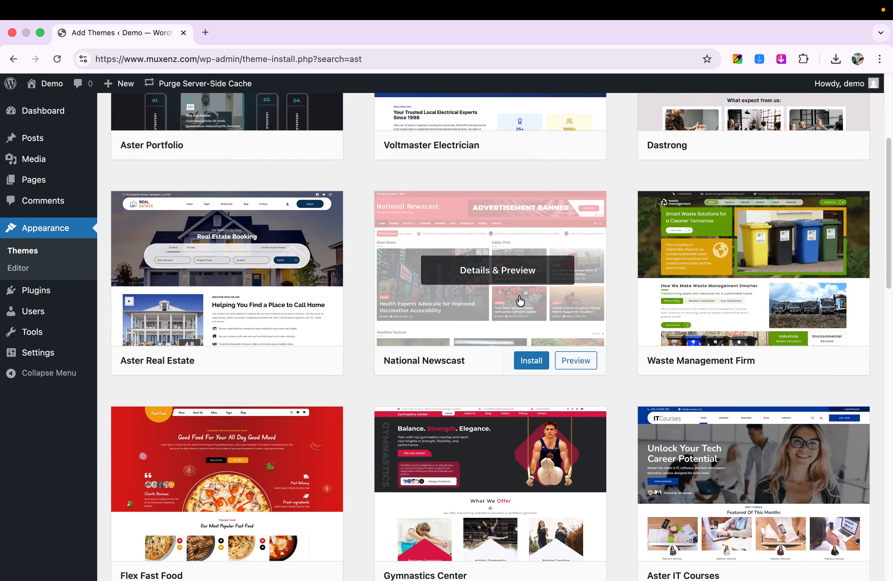
{"action": "mouse_move", "coordinate": [522, 323]}
{"action": "scroll", "coordinate": [545, 334], "scroll_direction": "up", "scroll_amount": 5}
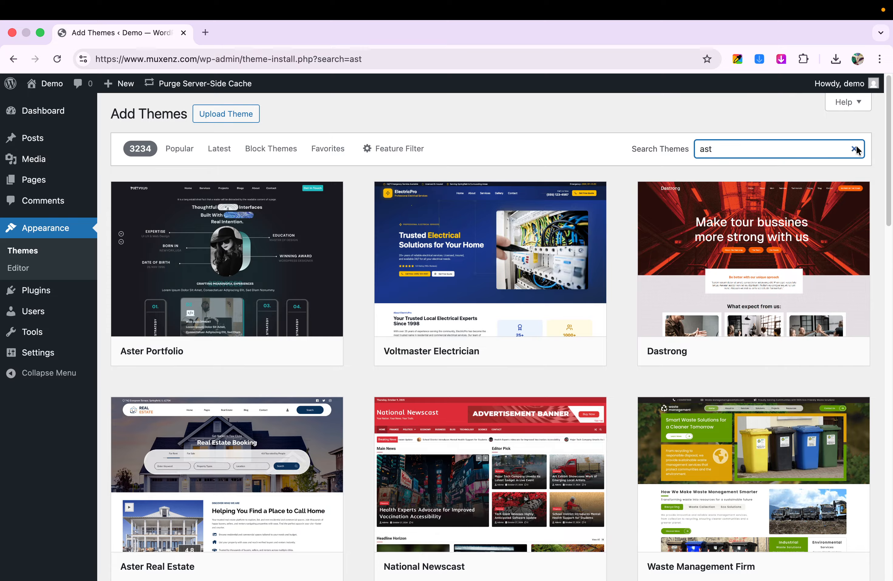
Step: Clear the current theme search and search the catalogue for "hello" instead
{"action": "left_click", "coordinate": [858, 149]}
{"action": "left_click", "coordinate": [805, 154]}
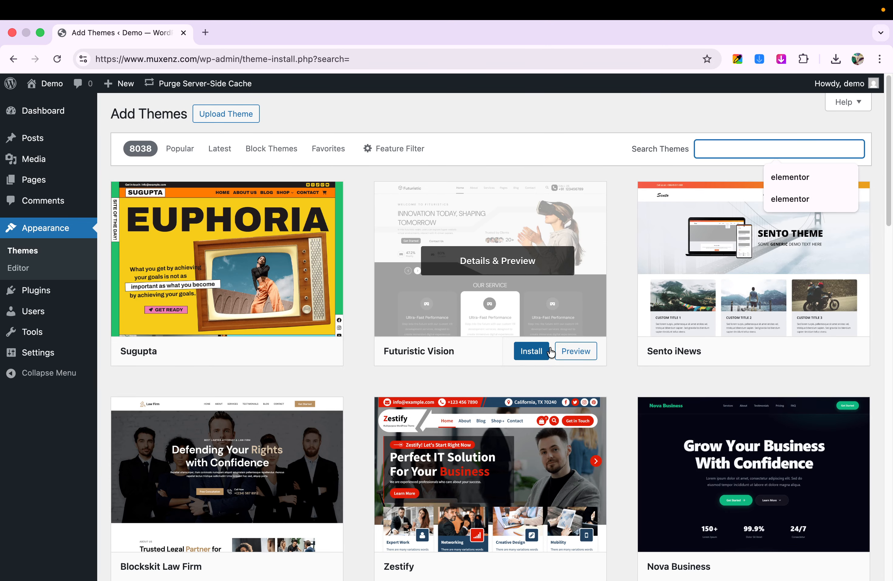
{"action": "left_click", "coordinate": [712, 153]}
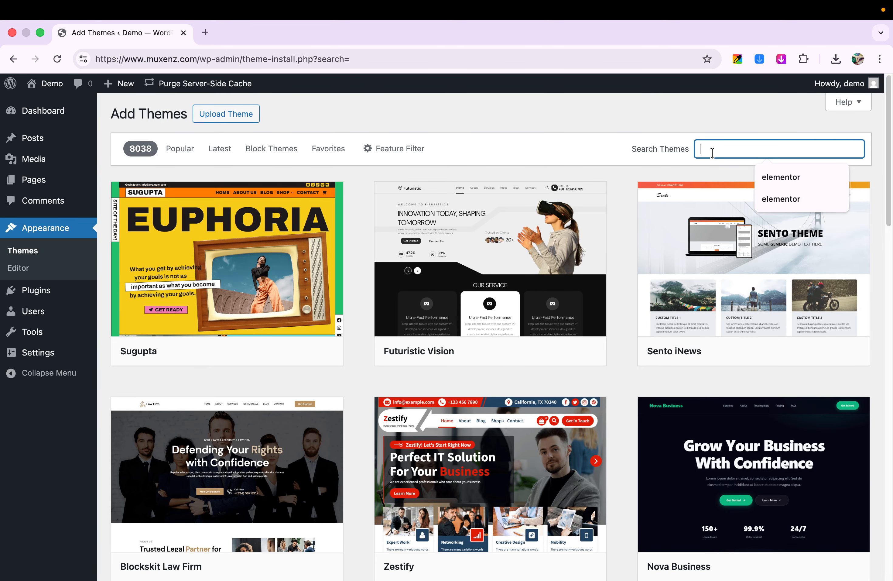
{"action": "type", "text": "hello"}
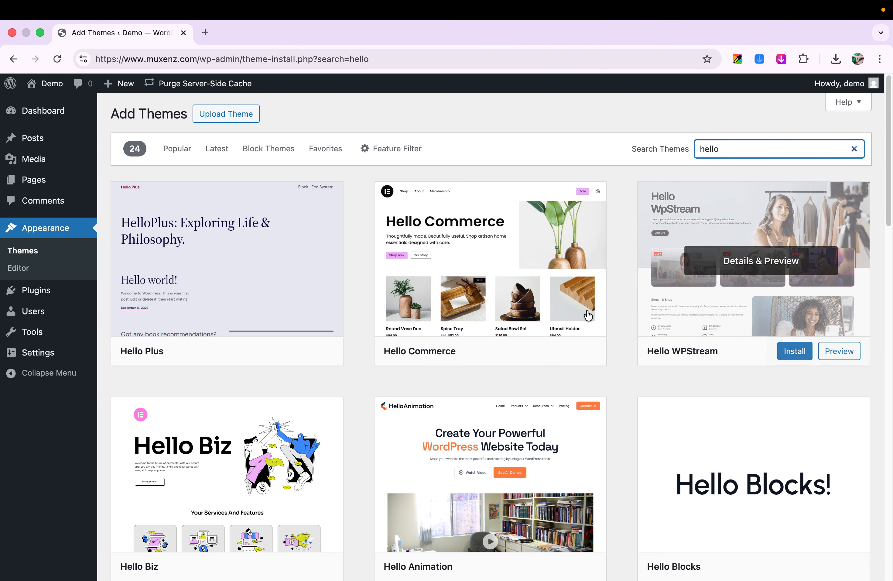
Step: Find the Hello Elementor theme among the search results and install it
{"action": "scroll", "coordinate": [683, 313], "scroll_direction": "down", "scroll_amount": 2}
{"action": "scroll", "coordinate": [683, 313], "scroll_direction": "down", "scroll_amount": 5}
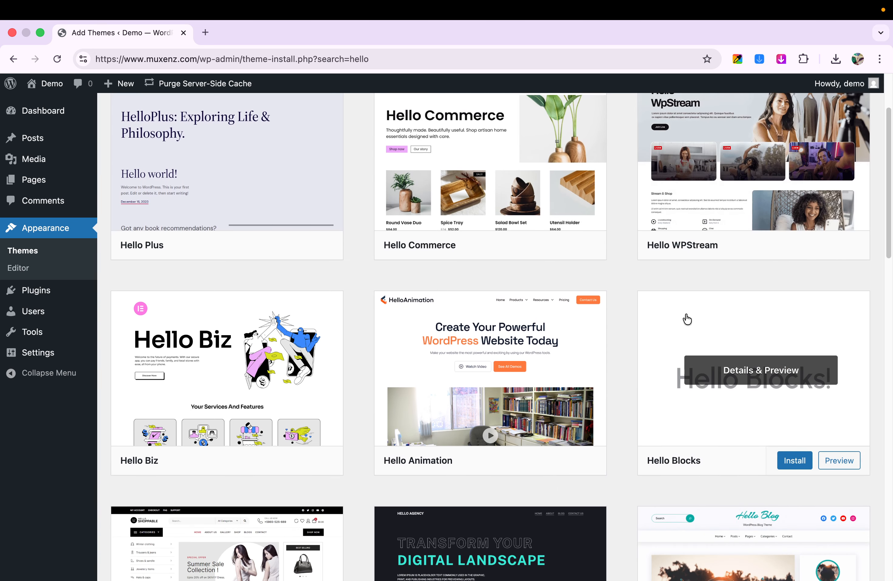
{"action": "scroll", "coordinate": [339, 343], "scroll_direction": "down", "scroll_amount": 13}
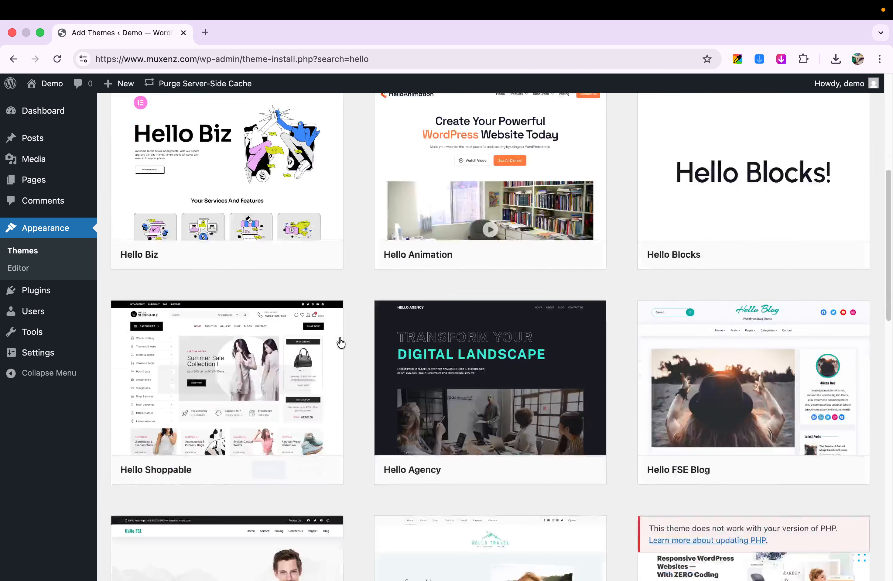
{"action": "scroll", "coordinate": [603, 313], "scroll_direction": "down", "scroll_amount": 4}
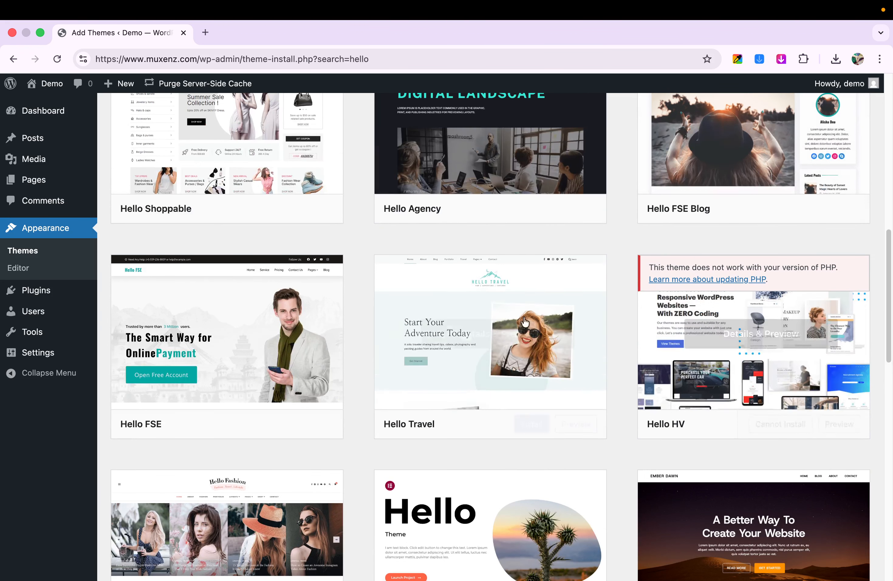
{"action": "scroll", "coordinate": [501, 377], "scroll_direction": "down", "scroll_amount": 4}
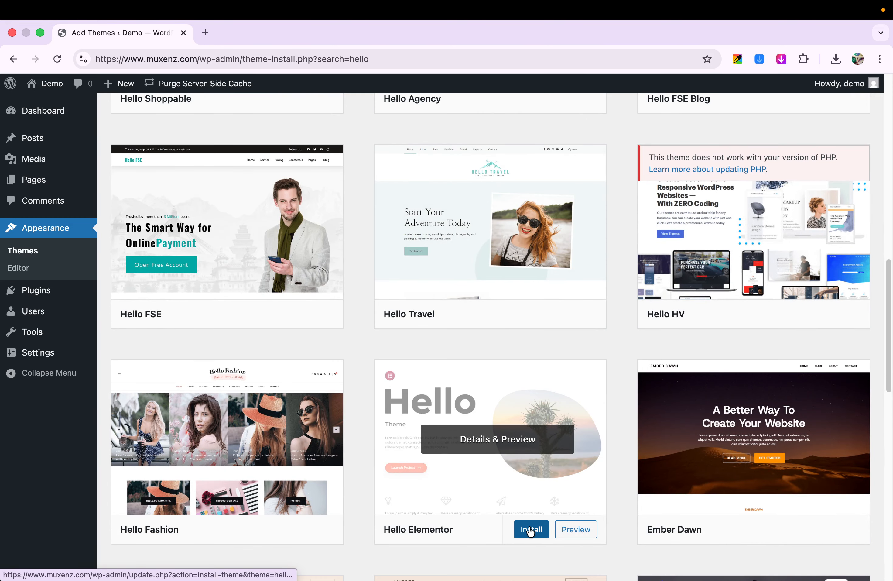
{"action": "scroll", "coordinate": [483, 520], "scroll_direction": "down", "scroll_amount": 1}
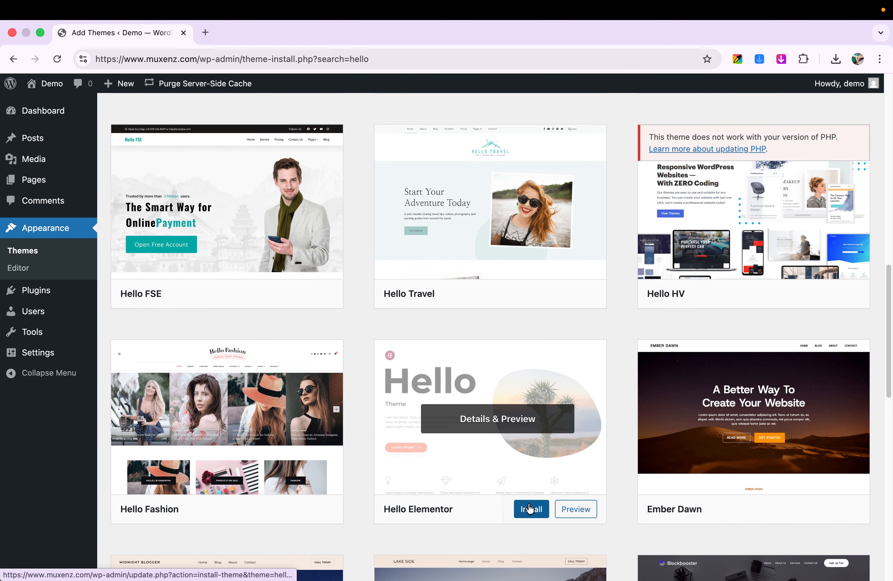
{"action": "left_click", "coordinate": [530, 510]}
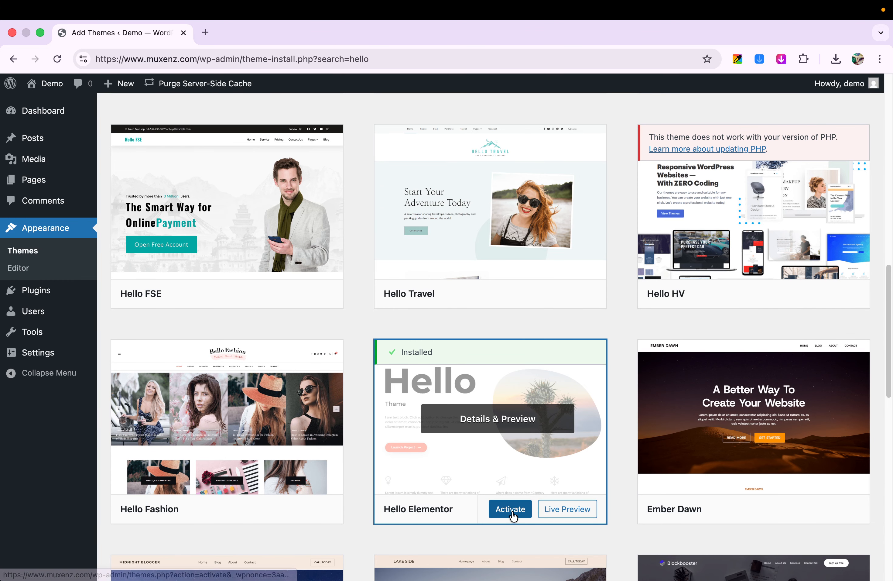
Step: Return to the site's installed themes and activate Hello Elementor
{"action": "scroll", "coordinate": [382, 373], "scroll_direction": "up", "scroll_amount": 1}
{"action": "scroll", "coordinate": [382, 373], "scroll_direction": "up", "scroll_amount": 10}
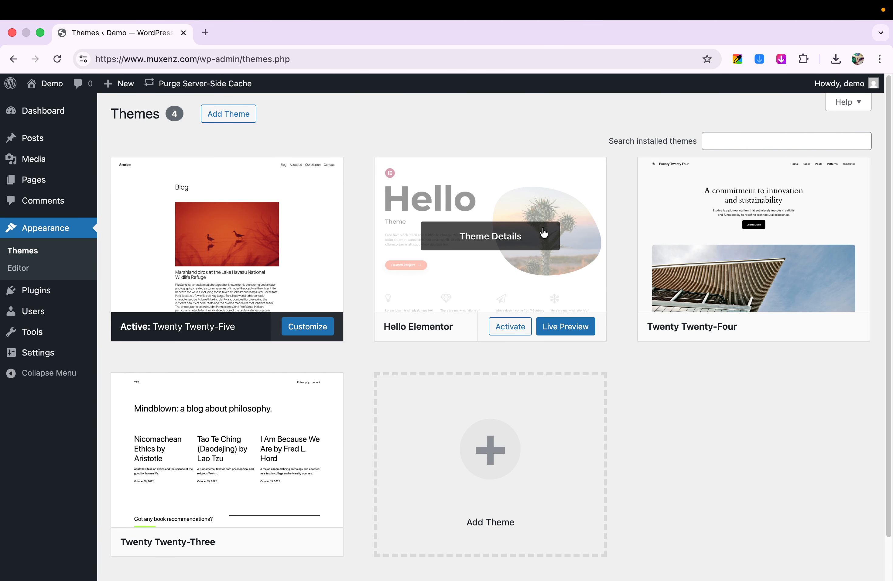
{"action": "left_click", "coordinate": [510, 327]}
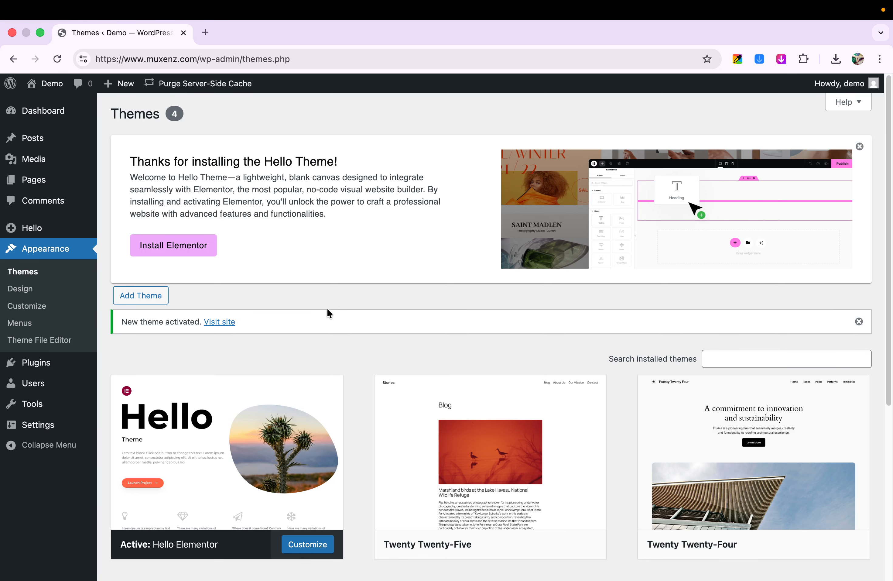
{"action": "scroll", "coordinate": [282, 355], "scroll_direction": "down", "scroll_amount": 3}
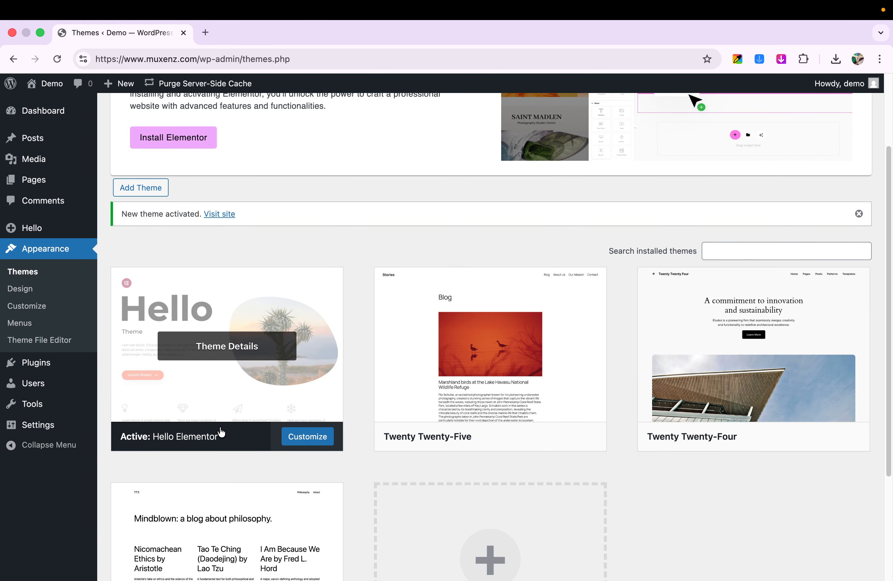
Step: Install Elementor from the Hello theme's welcome notice and go on to Elementor's Quick Start page
{"action": "scroll", "coordinate": [200, 434], "scroll_direction": "up", "scroll_amount": 3}
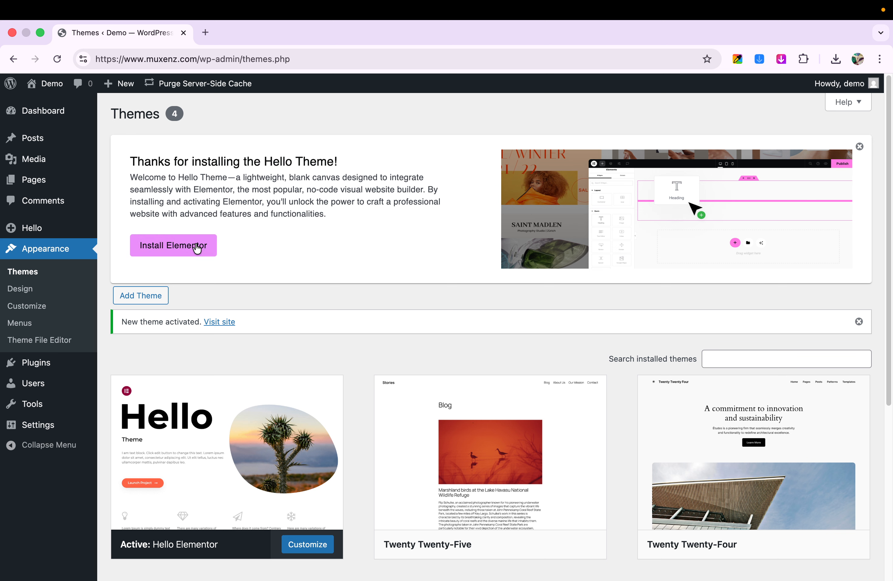
{"action": "left_click", "coordinate": [197, 248]}
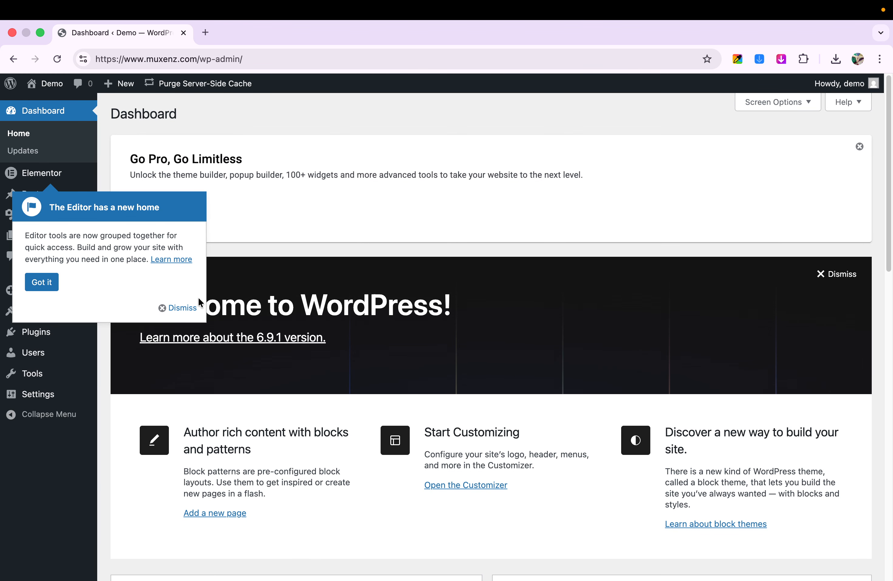
{"action": "left_click", "coordinate": [46, 286]}
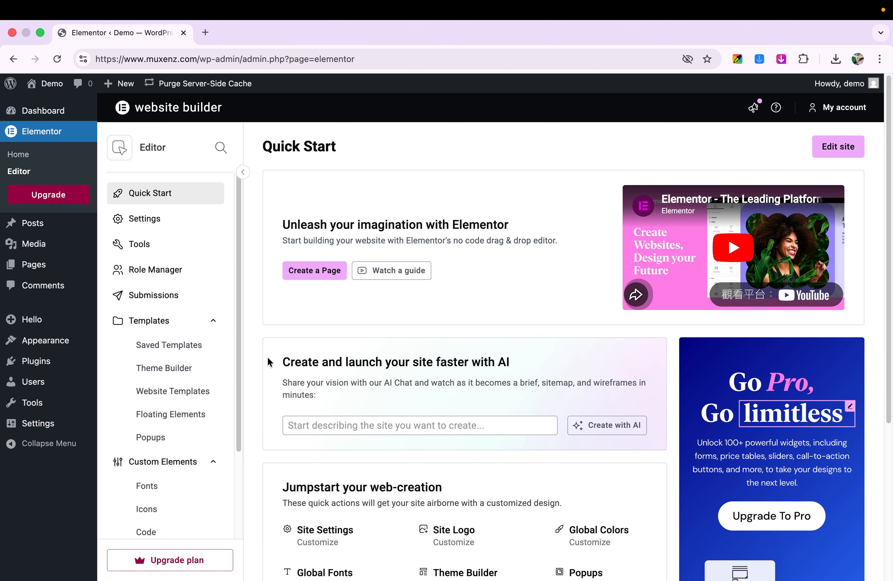
Step: Look over Elementor's Quick Start page, including its page creation, AI and customization shortcuts, and the admin entries for Pages and Appearance
{"action": "scroll", "coordinate": [269, 361], "scroll_direction": "down", "scroll_amount": 3}
{"action": "scroll", "coordinate": [269, 361], "scroll_direction": "up", "scroll_amount": 3}
{"action": "scroll", "coordinate": [270, 361], "scroll_direction": "down", "scroll_amount": 3}
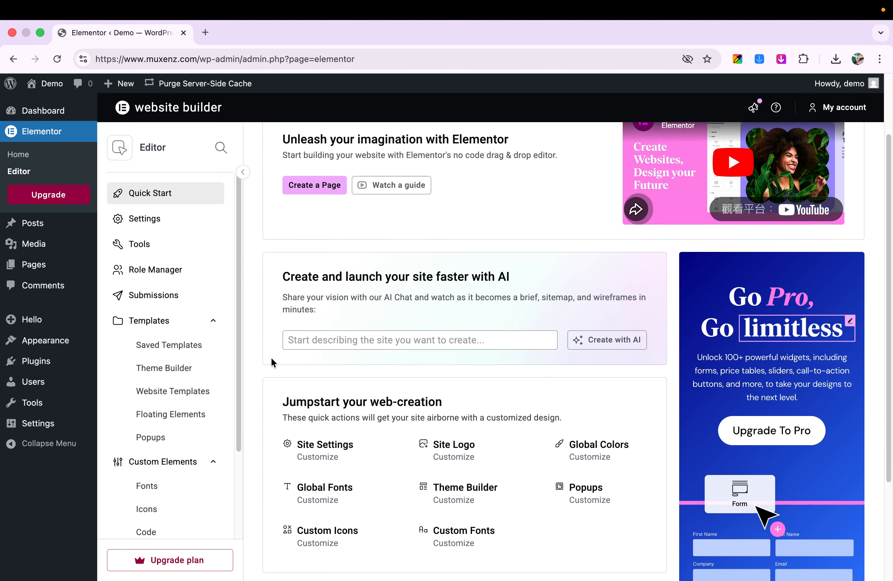
{"action": "scroll", "coordinate": [272, 359], "scroll_direction": "down", "scroll_amount": 4}
{"action": "scroll", "coordinate": [65, 336], "scroll_direction": "up", "scroll_amount": 3}
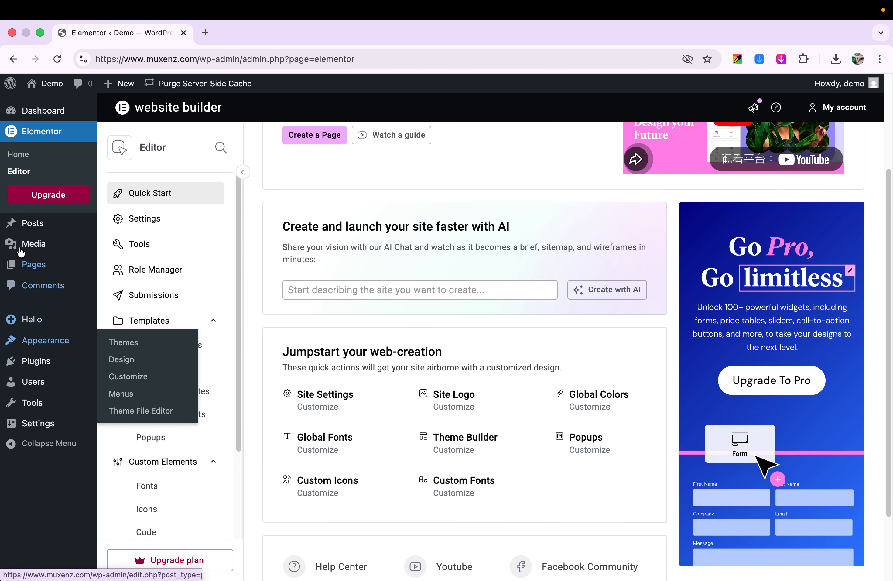
{"action": "scroll", "coordinate": [41, 260], "scroll_direction": "up", "scroll_amount": 4}
{"action": "mouse_move", "coordinate": [46, 266]}
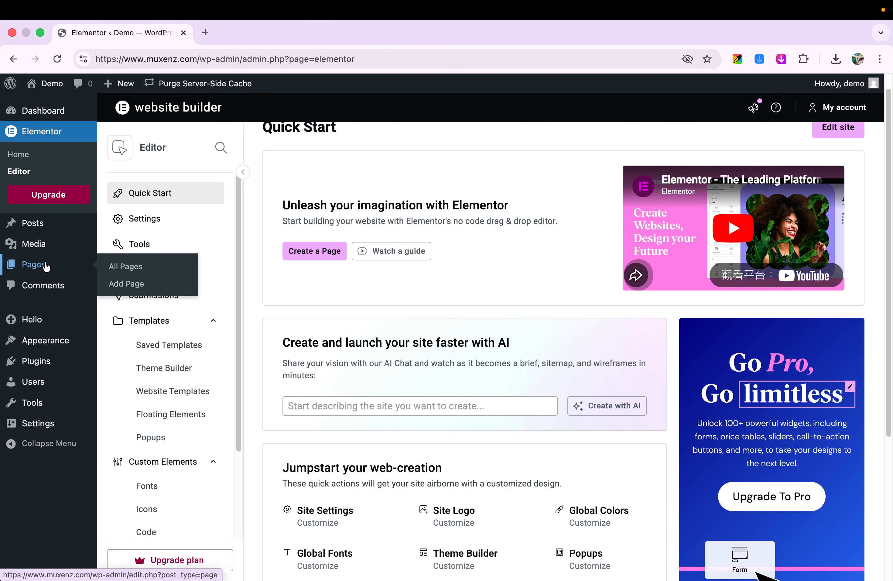
{"action": "scroll", "coordinate": [46, 267], "scroll_direction": "up", "scroll_amount": 1}
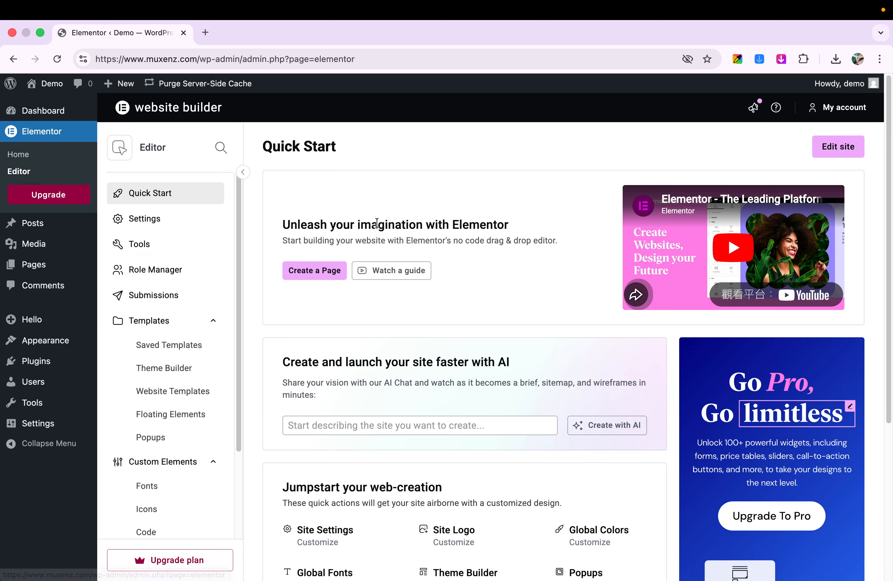
{"action": "mouse_move", "coordinate": [26, 344]}
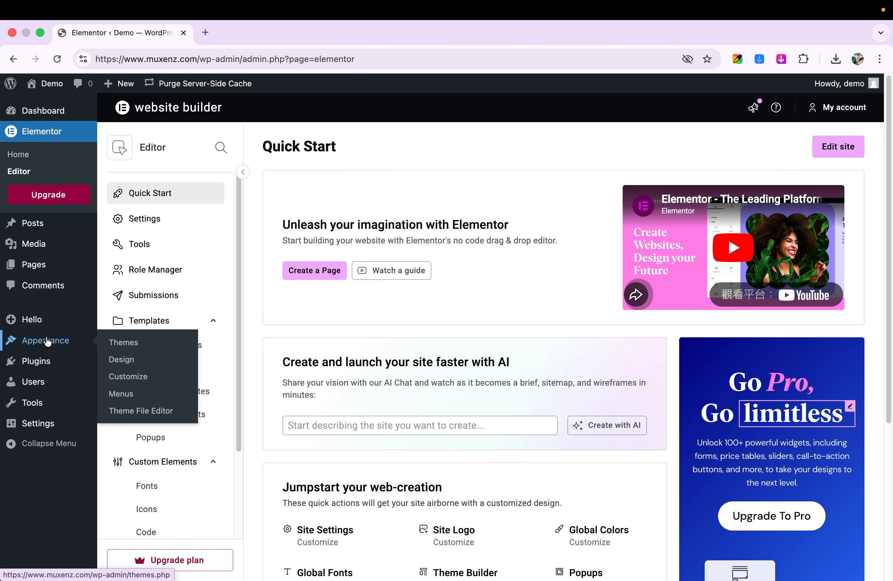
Step: Open the site's General Settings and set the site language to 香港中文
{"action": "mouse_move", "coordinate": [48, 362]}
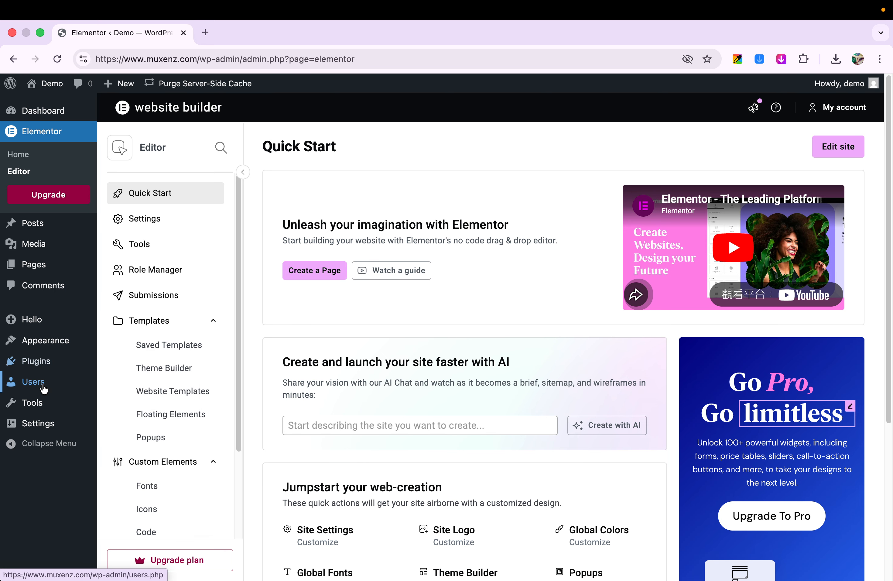
{"action": "mouse_move", "coordinate": [48, 425]}
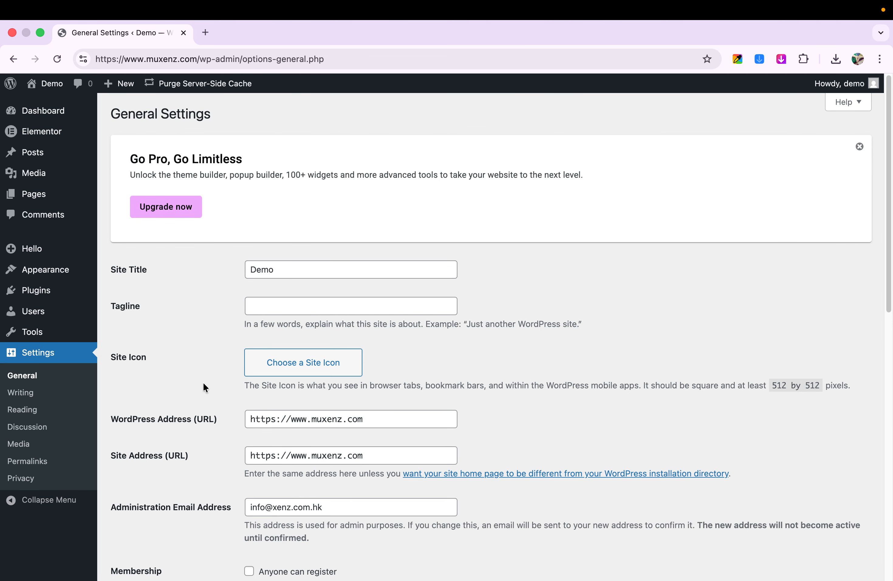
{"action": "scroll", "coordinate": [203, 381], "scroll_direction": "down", "scroll_amount": 3}
{"action": "scroll", "coordinate": [203, 381], "scroll_direction": "down", "scroll_amount": 1}
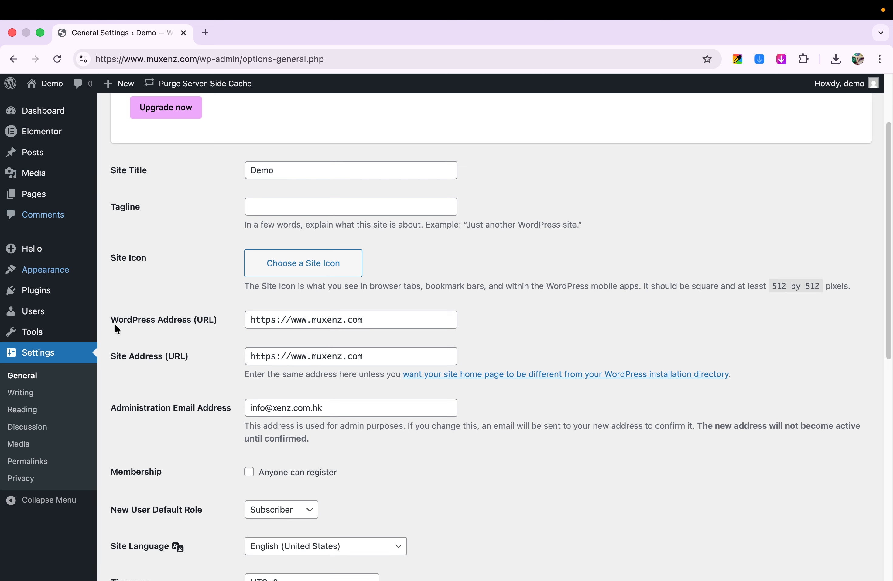
{"action": "scroll", "coordinate": [283, 382], "scroll_direction": "down", "scroll_amount": 6}
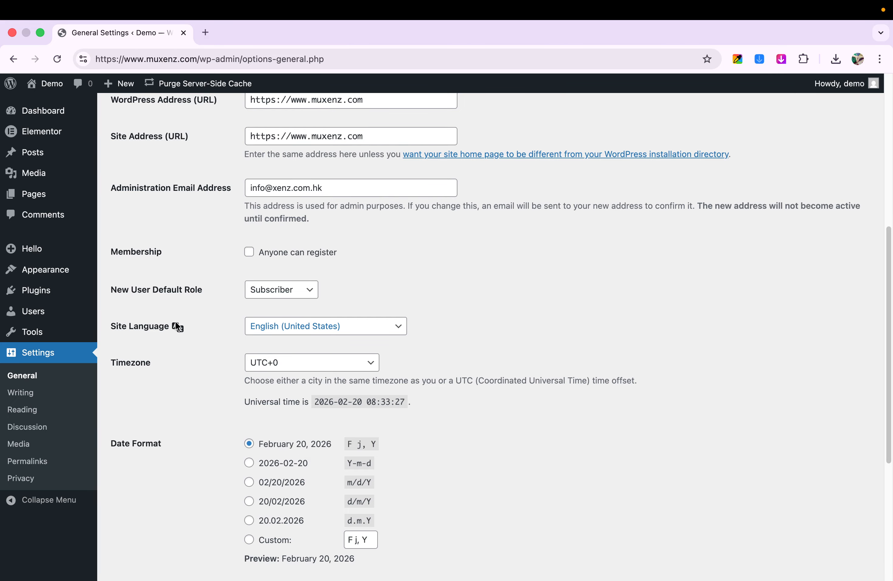
{"action": "left_click", "coordinate": [286, 330]}
{"action": "scroll", "coordinate": [287, 377], "scroll_direction": "down", "scroll_amount": 10}
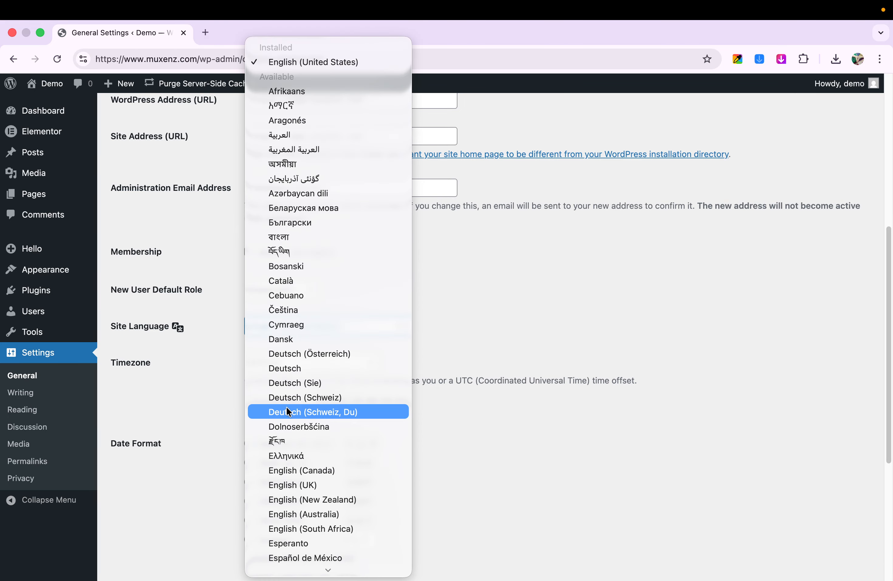
{"action": "scroll", "coordinate": [290, 448], "scroll_direction": "down", "scroll_amount": 20}
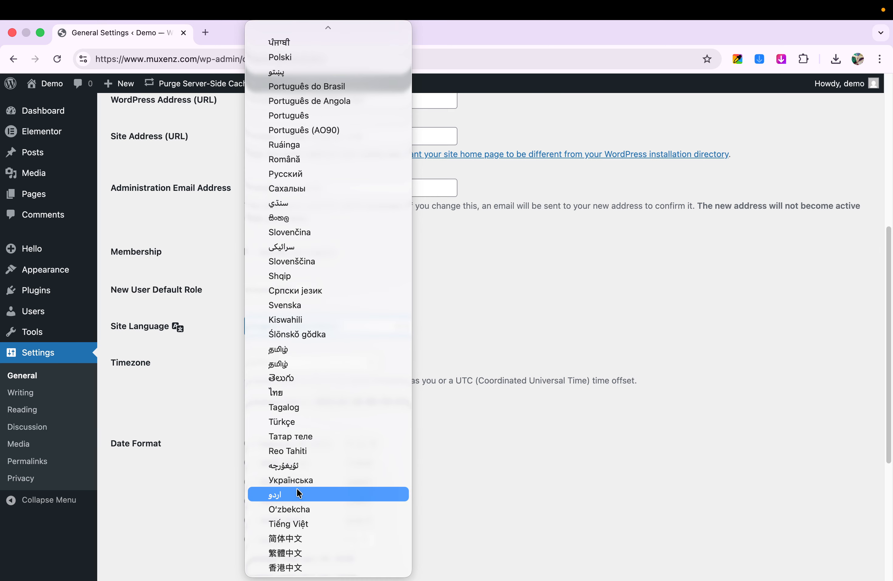
{"action": "left_click", "coordinate": [349, 571]}
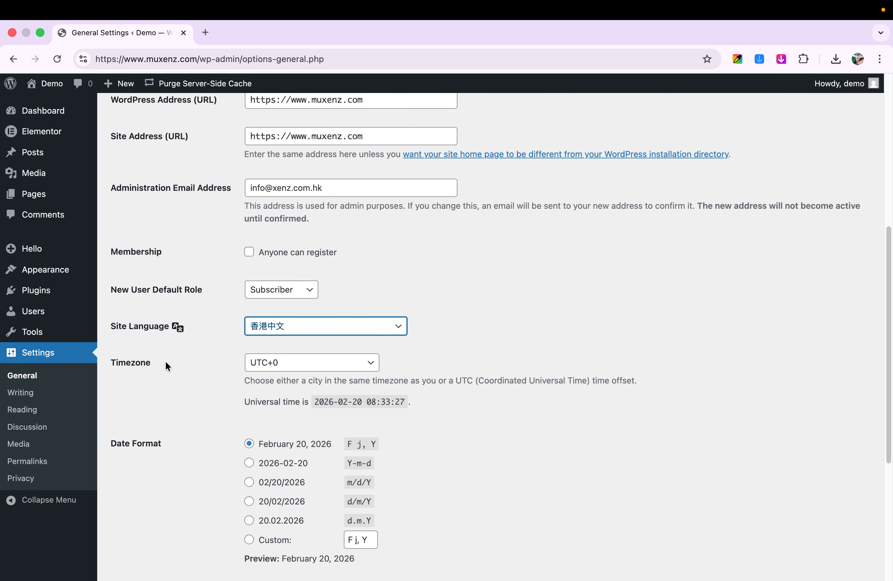
Step: Set the site's timezone to UTC+8
{"action": "scroll", "coordinate": [167, 364], "scroll_direction": "down", "scroll_amount": 1}
{"action": "scroll", "coordinate": [167, 362], "scroll_direction": "down", "scroll_amount": 1}
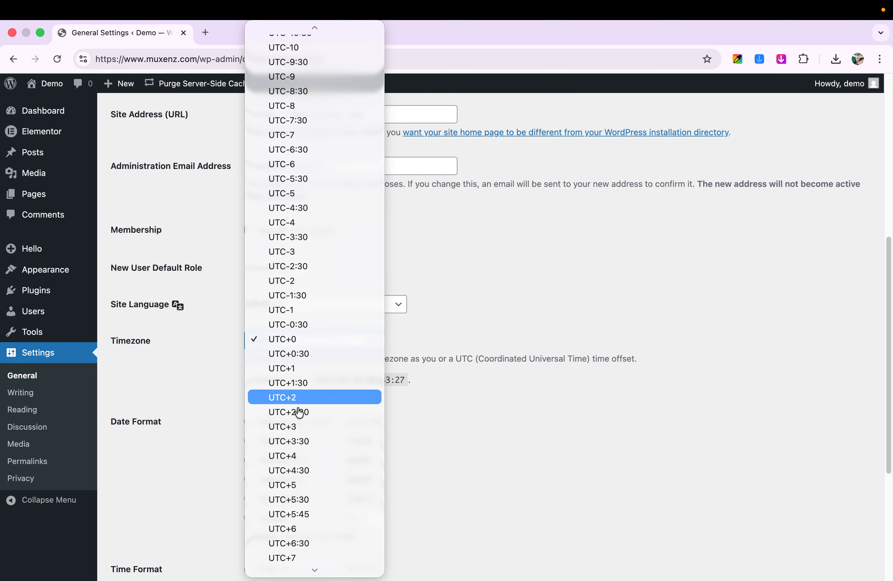
{"action": "scroll", "coordinate": [299, 455], "scroll_direction": "down", "scroll_amount": 5}
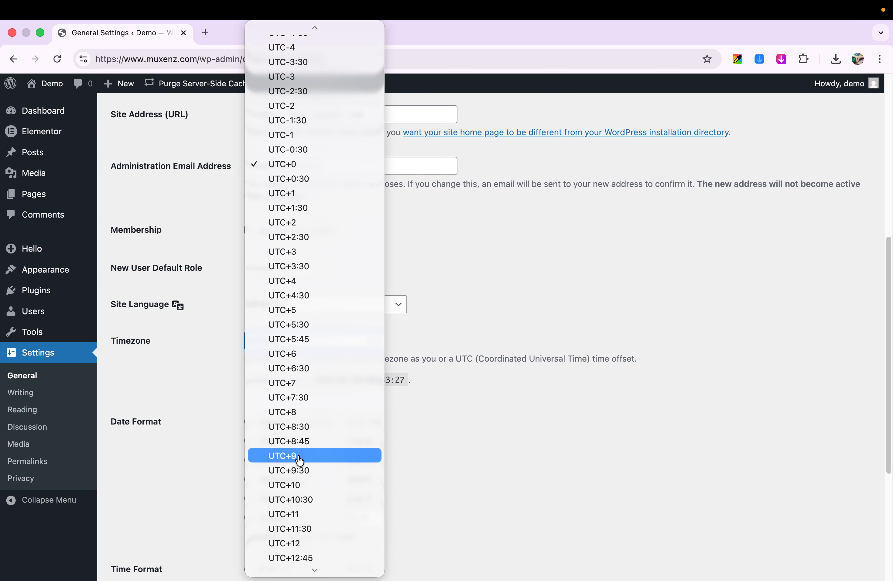
{"action": "left_click", "coordinate": [302, 412]}
{"action": "left_click", "coordinate": [477, 454]}
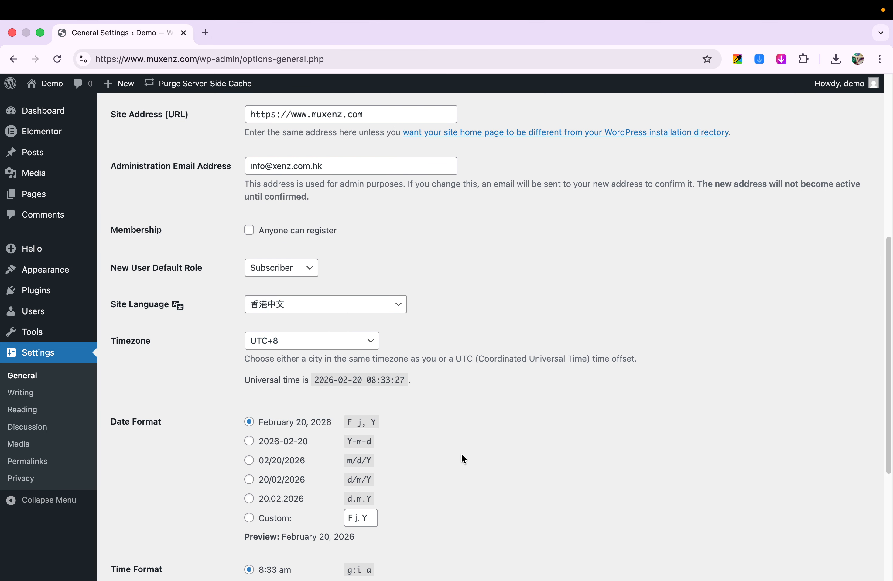
Step: Review the date format, time format and week start options, and open the documentation on date and time formatting
{"action": "scroll", "coordinate": [461, 453], "scroll_direction": "down", "scroll_amount": 5}
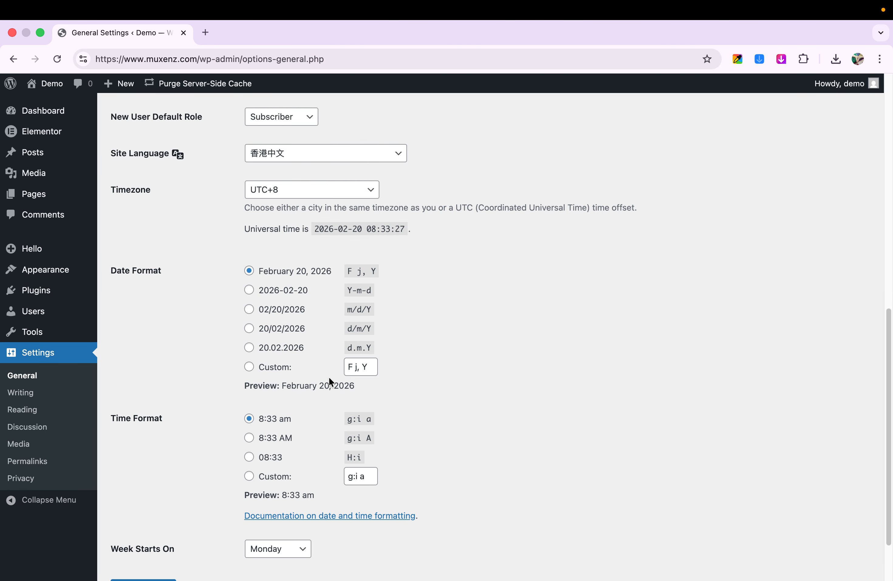
{"action": "scroll", "coordinate": [438, 391], "scroll_direction": "down", "scroll_amount": 2}
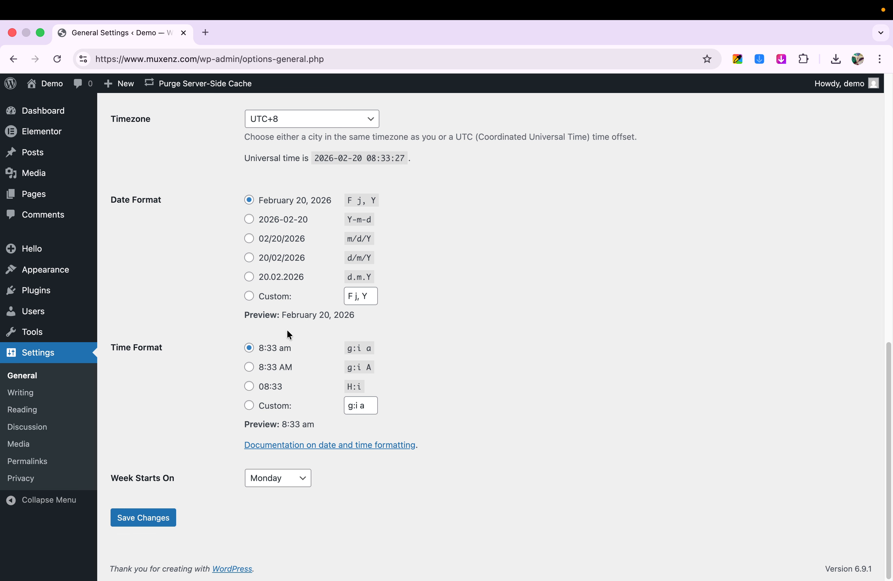
{"action": "scroll", "coordinate": [206, 417], "scroll_direction": "up", "scroll_amount": 2}
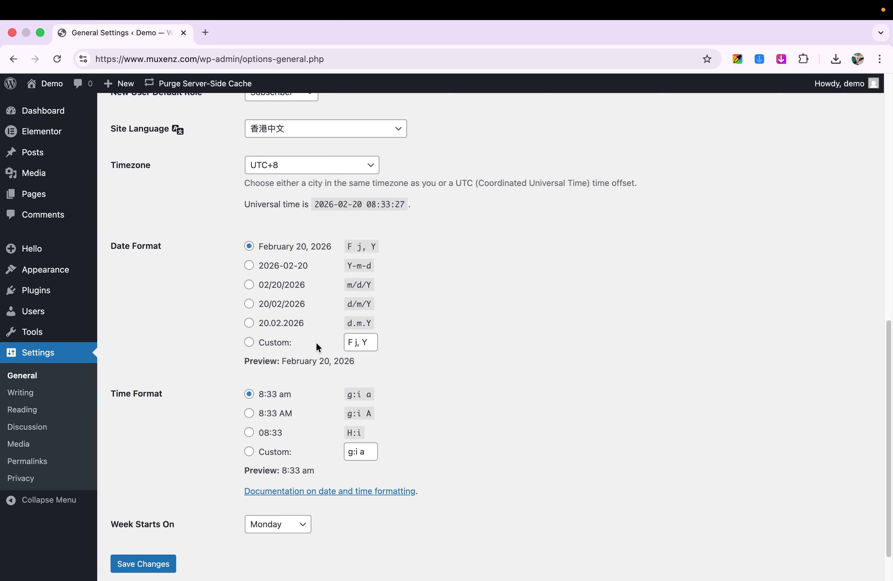
{"action": "left_click", "coordinate": [323, 491]}
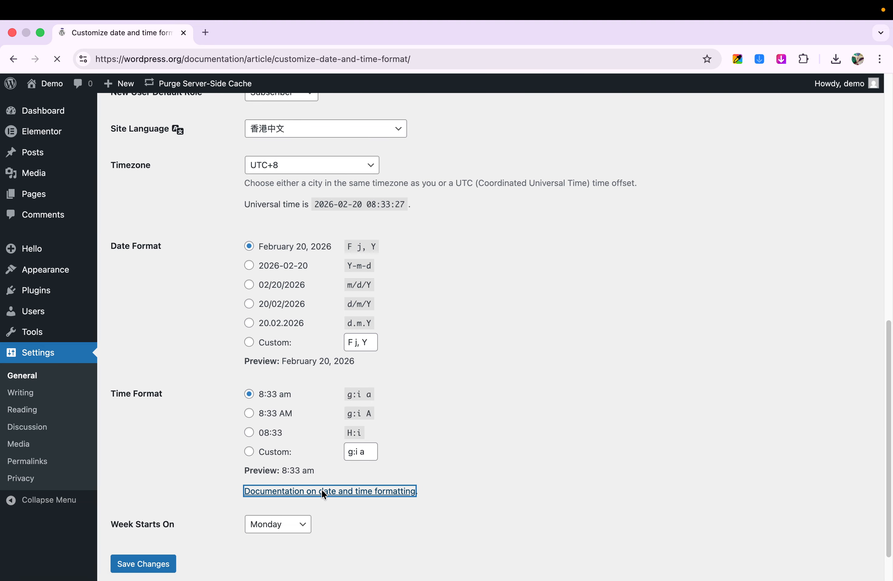
Step: Read the documentation's format string example and its table of day and month characters, and return to General Settings
{"action": "scroll", "coordinate": [312, 441], "scroll_direction": "down", "scroll_amount": 5}
{"action": "scroll", "coordinate": [312, 439], "scroll_direction": "down", "scroll_amount": 15}
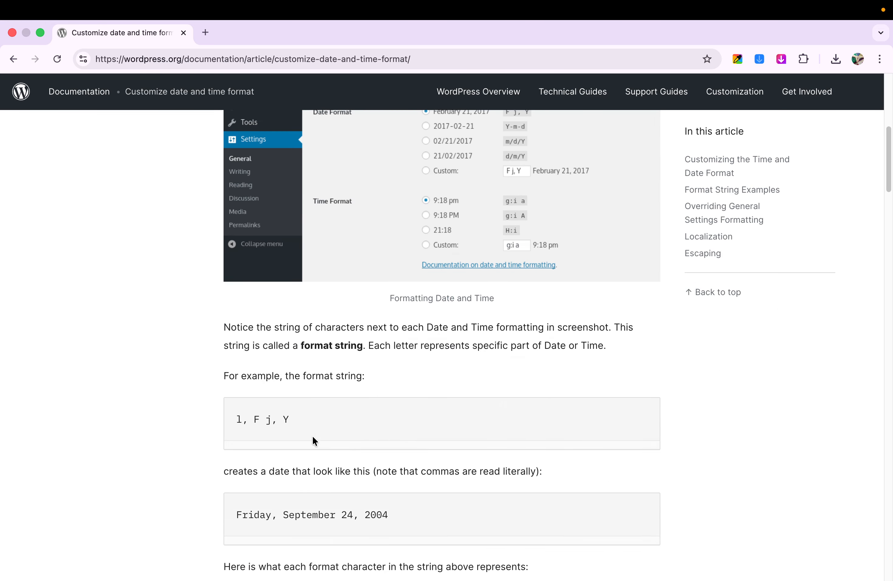
{"action": "scroll", "coordinate": [312, 437], "scroll_direction": "down", "scroll_amount": 3}
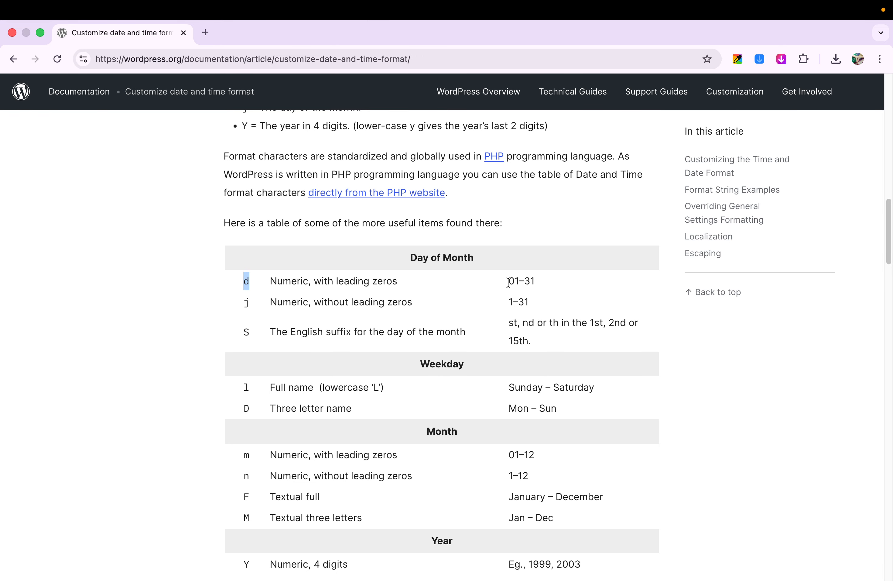
{"action": "mouse_move", "coordinate": [511, 279]}
{"action": "left_mouse_down"}
{"action": "mouse_move", "coordinate": [550, 283]}
{"action": "mouse_move", "coordinate": [519, 280]}
{"action": "left_mouse_up"}
{"action": "left_click_drag", "start_coordinate": [253, 302], "coordinate": [241, 300]}
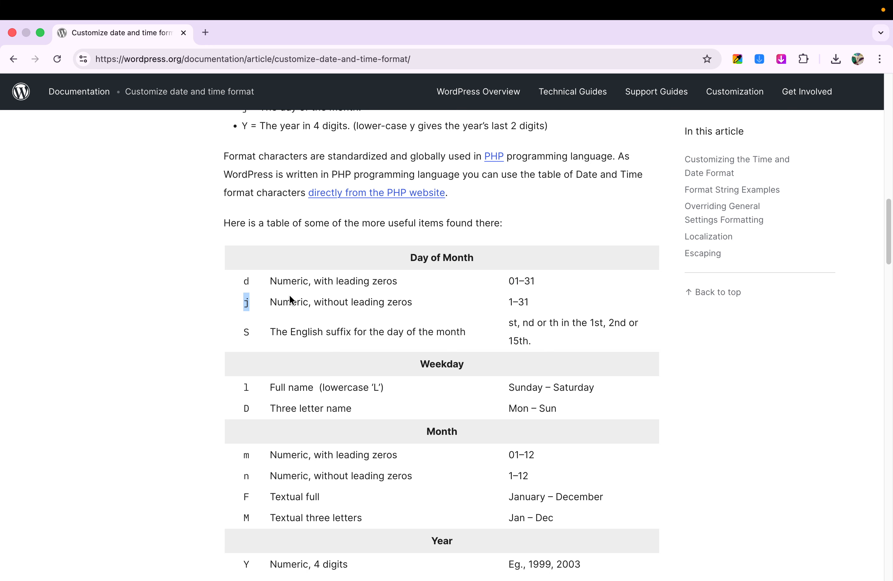
{"action": "left_click", "coordinate": [513, 301]}
{"action": "scroll", "coordinate": [466, 452], "scroll_direction": "down", "scroll_amount": 3}
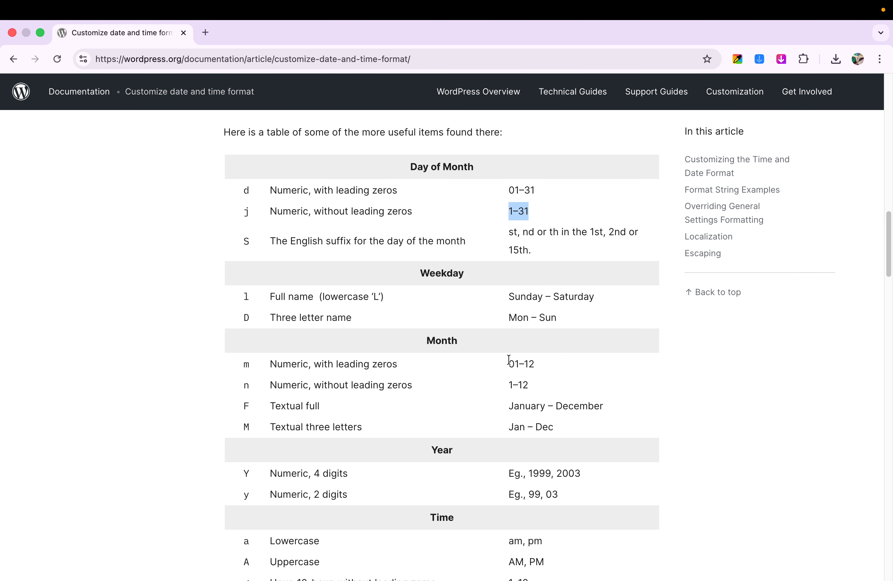
{"action": "left_click_drag", "start_coordinate": [252, 386], "coordinate": [242, 383]}
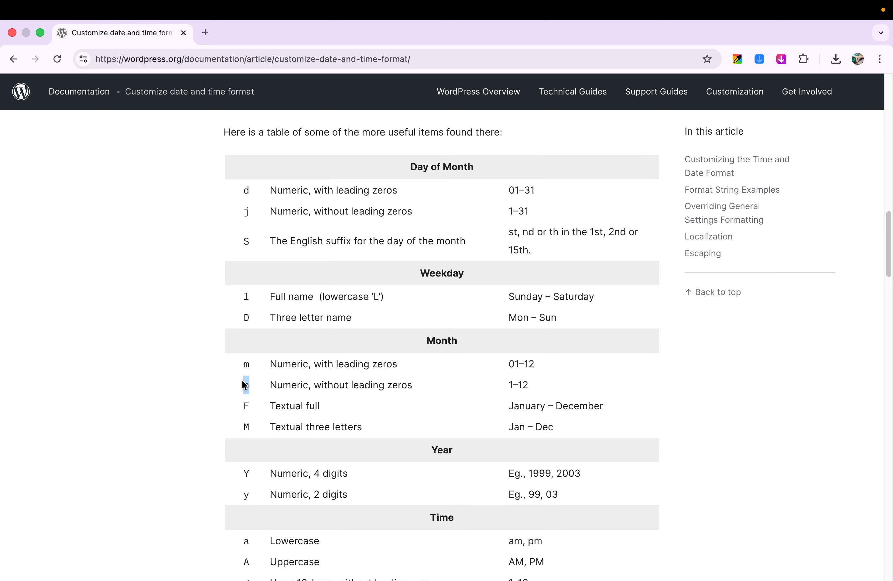
{"action": "scroll", "coordinate": [426, 377], "scroll_direction": "up", "scroll_amount": 10}
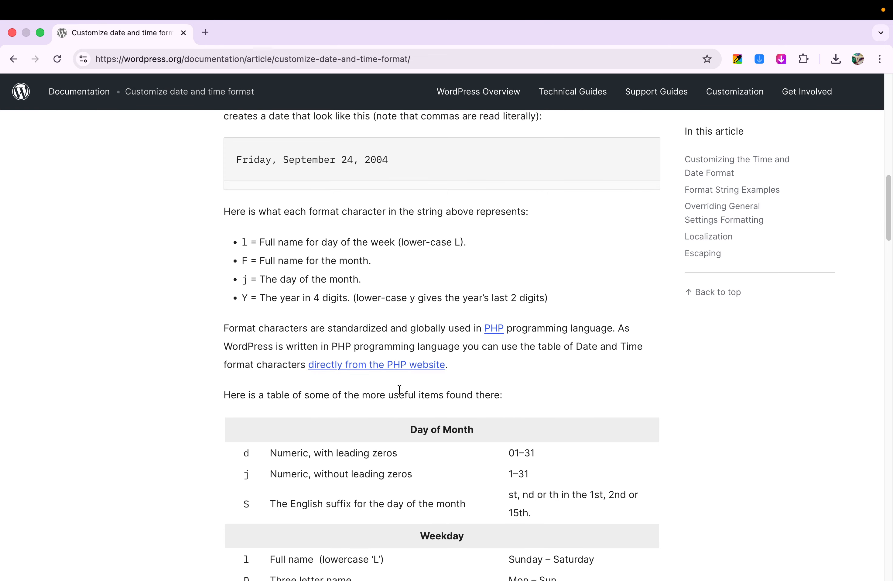
{"action": "left_click", "coordinate": [13, 59]}
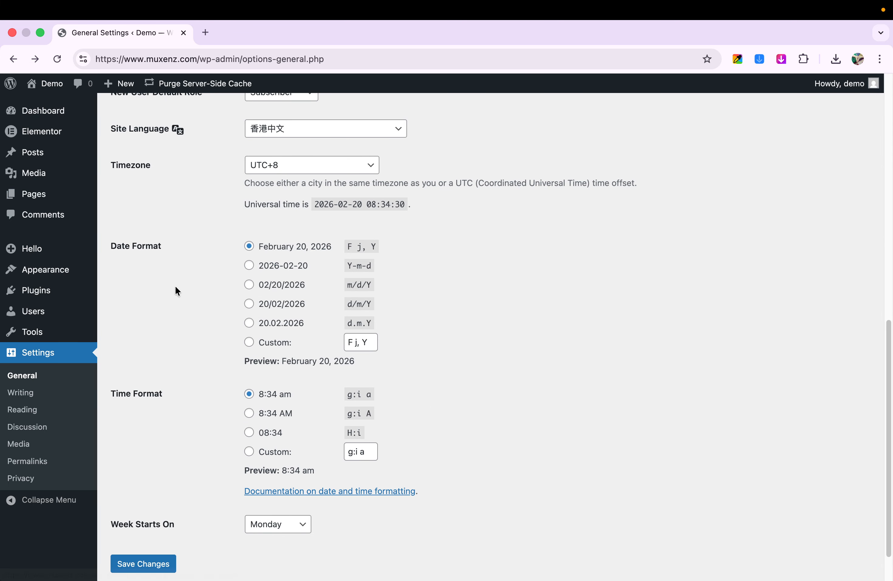
Step: Save the changed language and timezone settings, and dismiss the Go Pro banner and the save notice
{"action": "scroll", "coordinate": [173, 281], "scroll_direction": "up", "scroll_amount": 2}
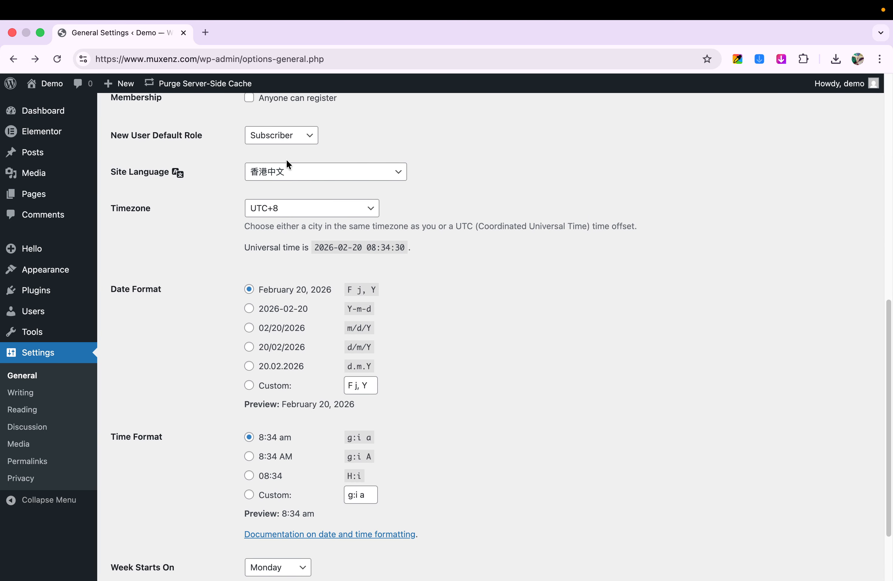
{"action": "scroll", "coordinate": [192, 362], "scroll_direction": "down", "scroll_amount": 3}
{"action": "scroll", "coordinate": [193, 377], "scroll_direction": "up", "scroll_amount": 4}
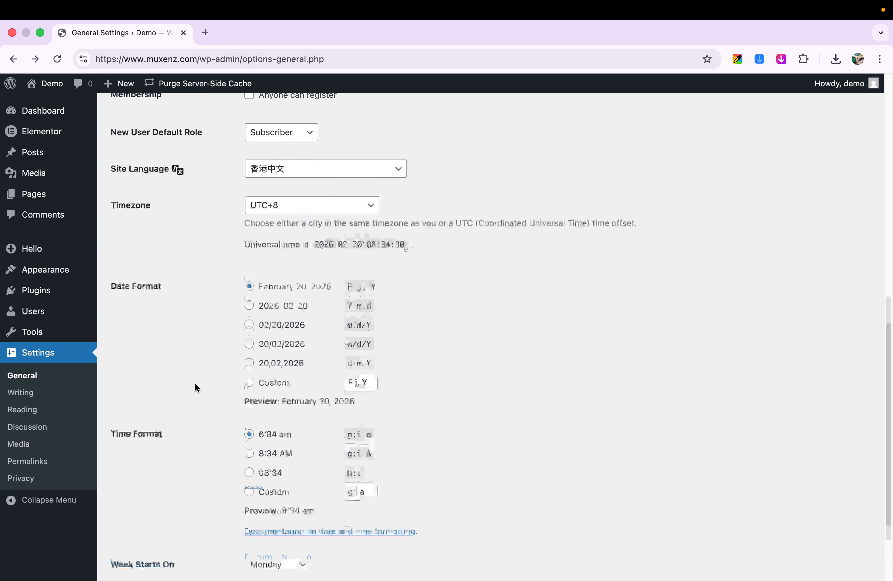
{"action": "scroll", "coordinate": [198, 364], "scroll_direction": "down", "scroll_amount": 3}
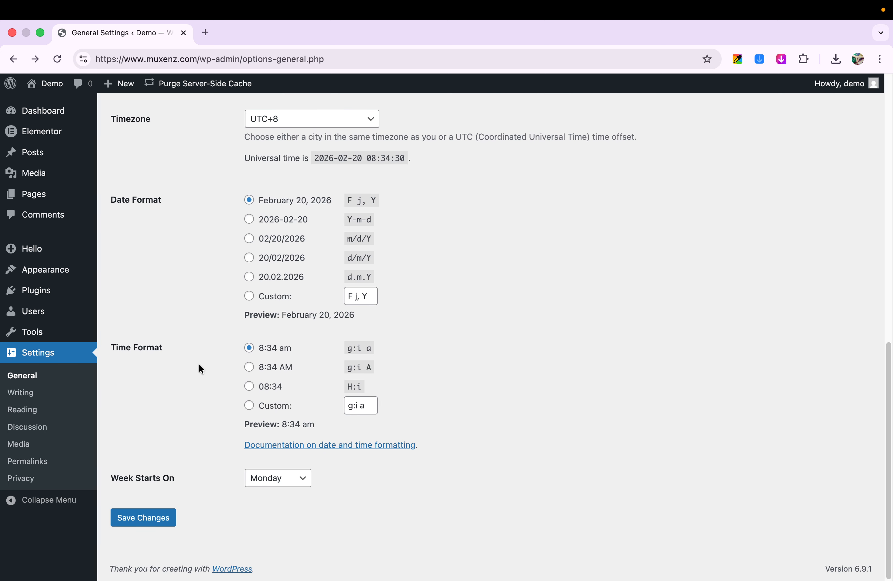
{"action": "left_click", "coordinate": [158, 514]}
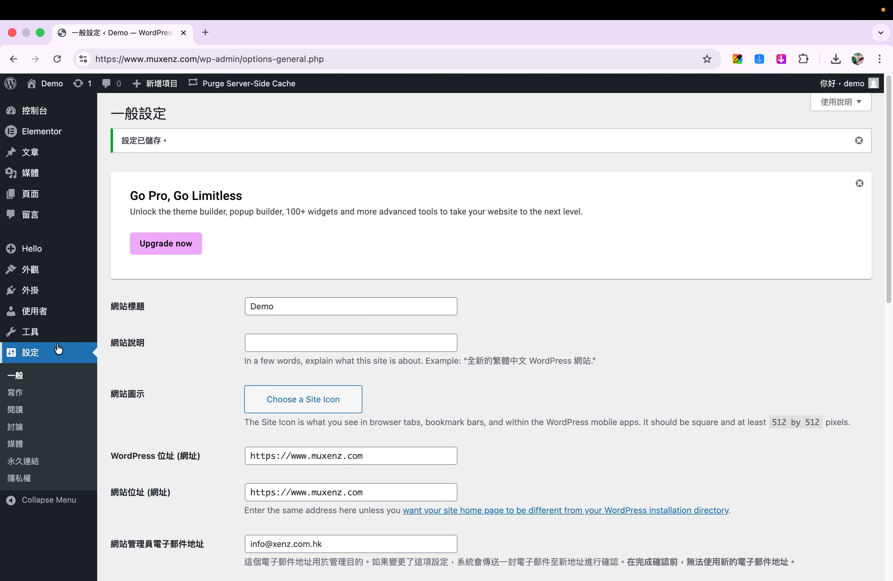
{"action": "left_click", "coordinate": [861, 184]}
{"action": "left_click", "coordinate": [869, 139]}
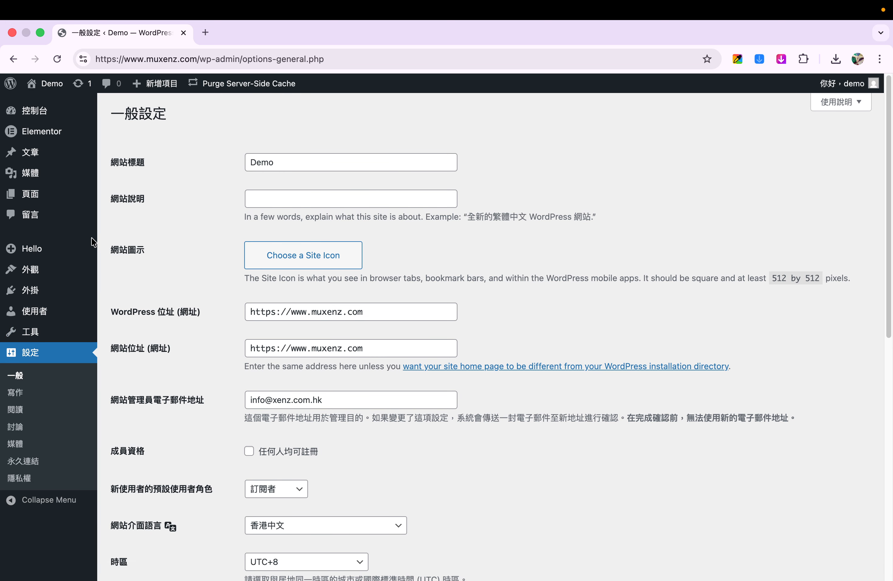
Step: Visit the Demo site's front page and return to General Settings
{"action": "mouse_move", "coordinate": [45, 91]}
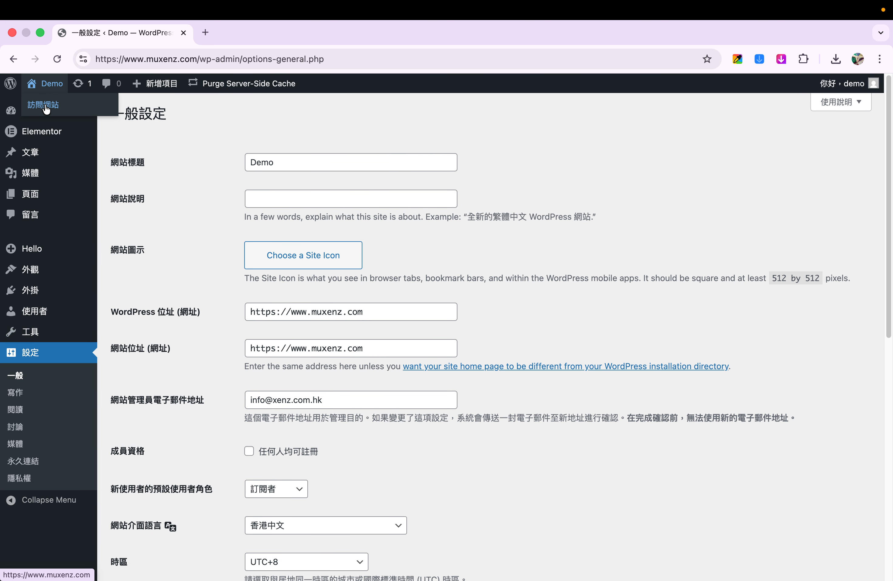
{"action": "left_click", "coordinate": [48, 85]}
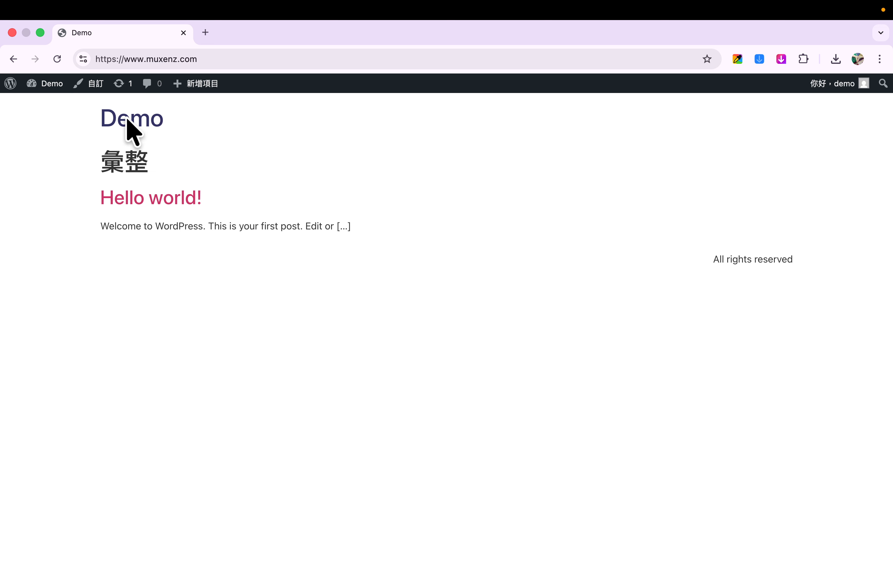
{"action": "left_click", "coordinate": [13, 59]}
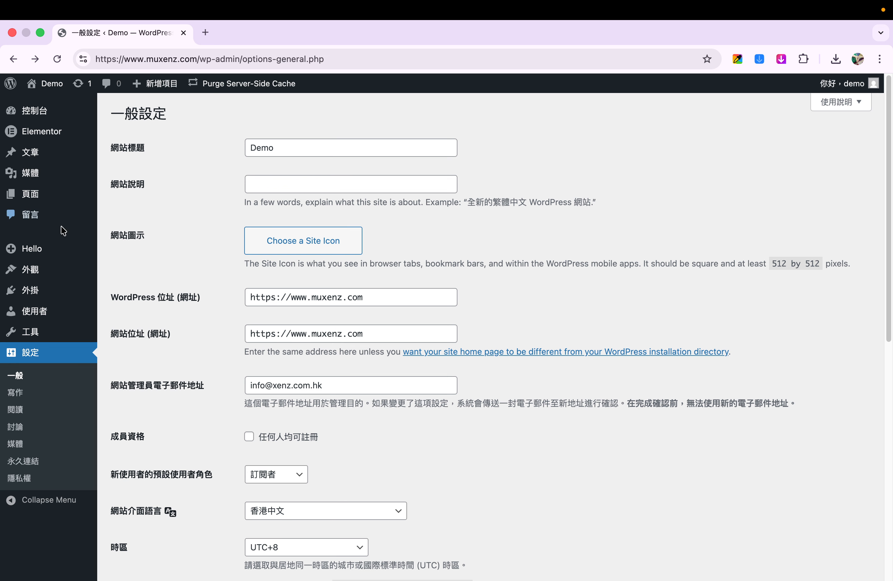
Step: Look over the General Settings page, including the administration email address field
{"action": "scroll", "coordinate": [200, 272], "scroll_direction": "down", "scroll_amount": 5}
{"action": "scroll", "coordinate": [198, 273], "scroll_direction": "up", "scroll_amount": 1}
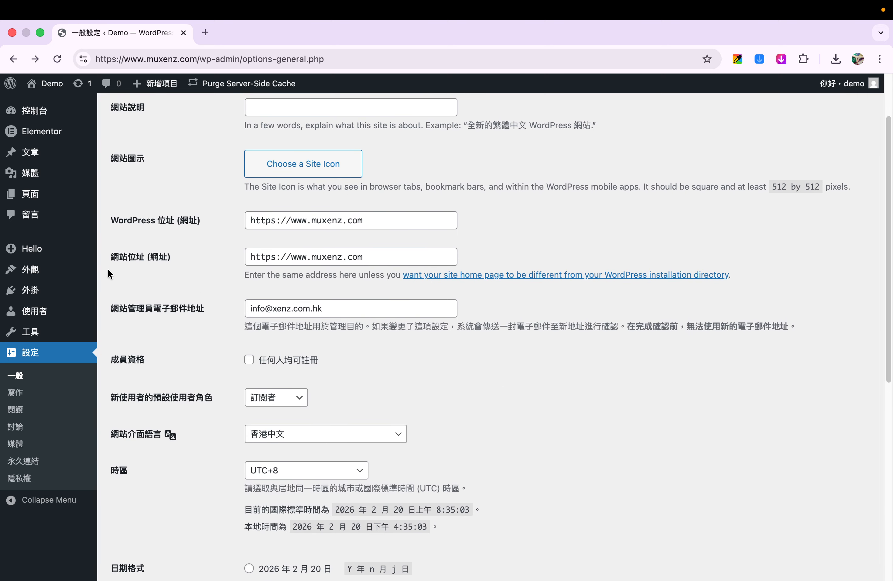
{"action": "left_click_drag", "start_coordinate": [325, 304], "coordinate": [246, 301]}
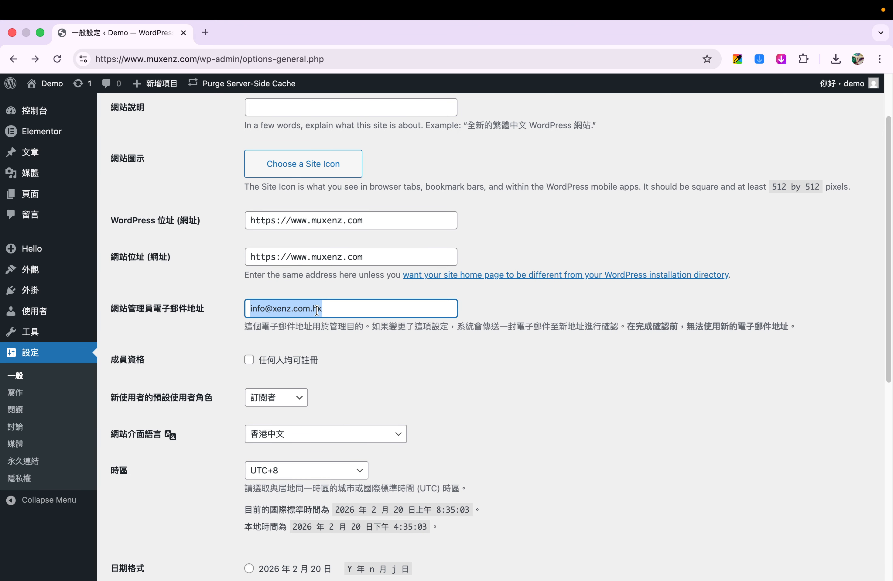
{"action": "left_click", "coordinate": [172, 331]}
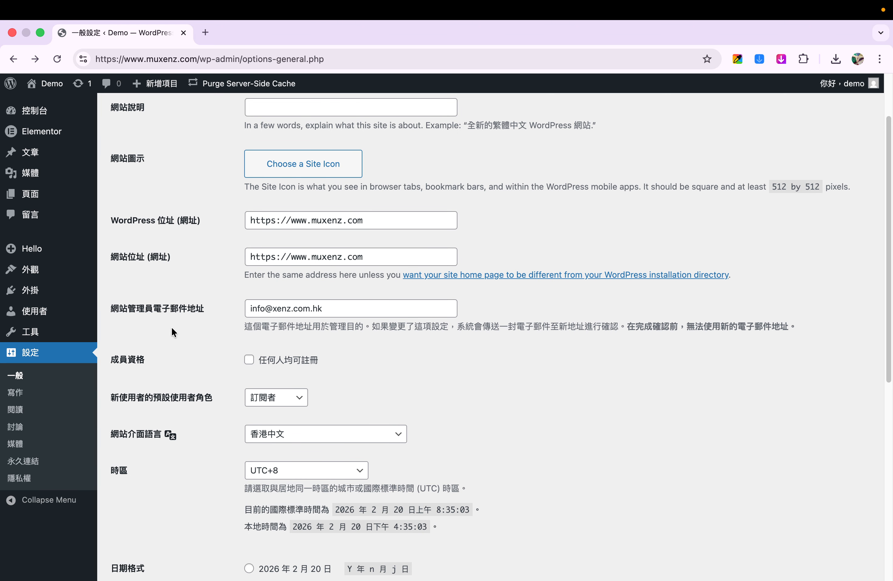
{"action": "scroll", "coordinate": [185, 367], "scroll_direction": "down", "scroll_amount": 1}
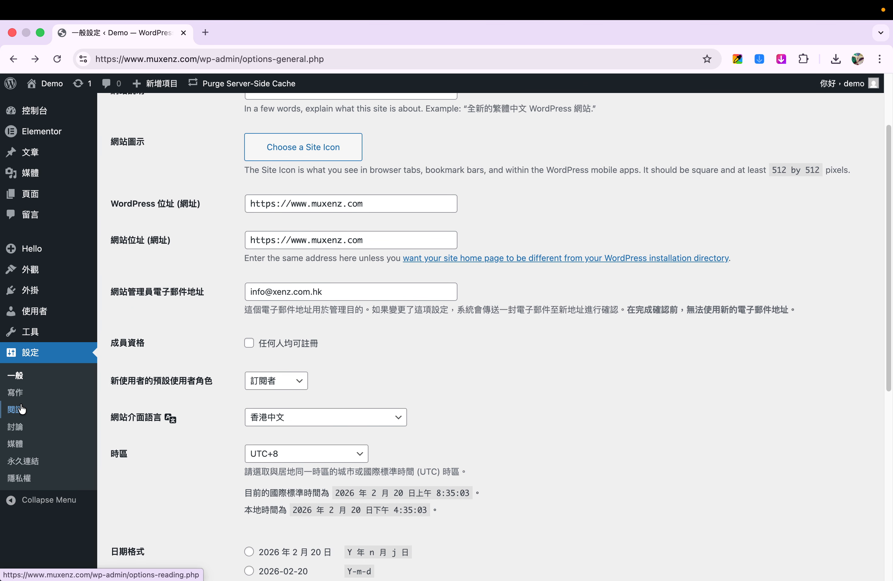
Step: Open the Reading settings, toggle the option blocking search engines from indexing the site, leave it unchecked and save
{"action": "left_click", "coordinate": [20, 413]}
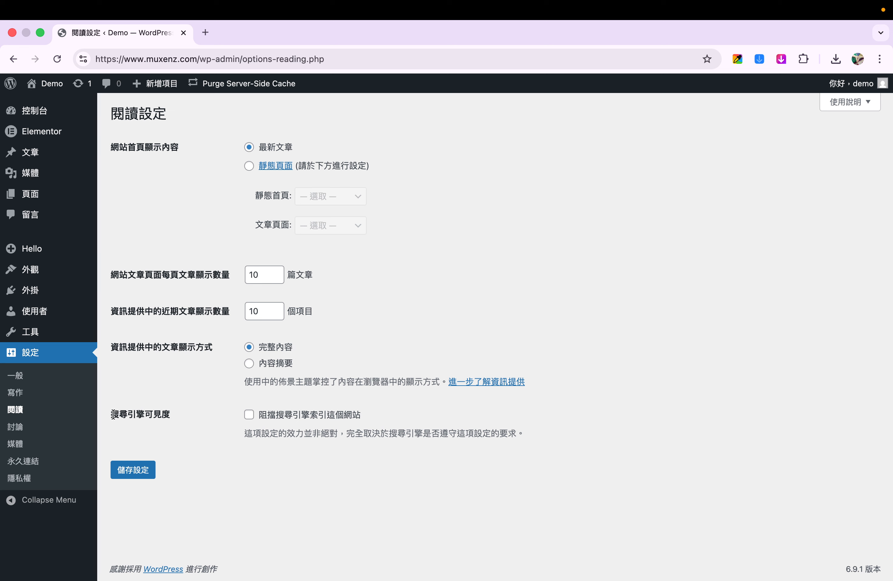
{"action": "left_click_drag", "start_coordinate": [109, 414], "coordinate": [170, 413]}
{"action": "left_click", "coordinate": [179, 409]}
{"action": "left_click", "coordinate": [252, 416]}
{"action": "left_click", "coordinate": [251, 417]}
{"action": "left_click", "coordinate": [251, 417]}
{"action": "left_click", "coordinate": [152, 468]}
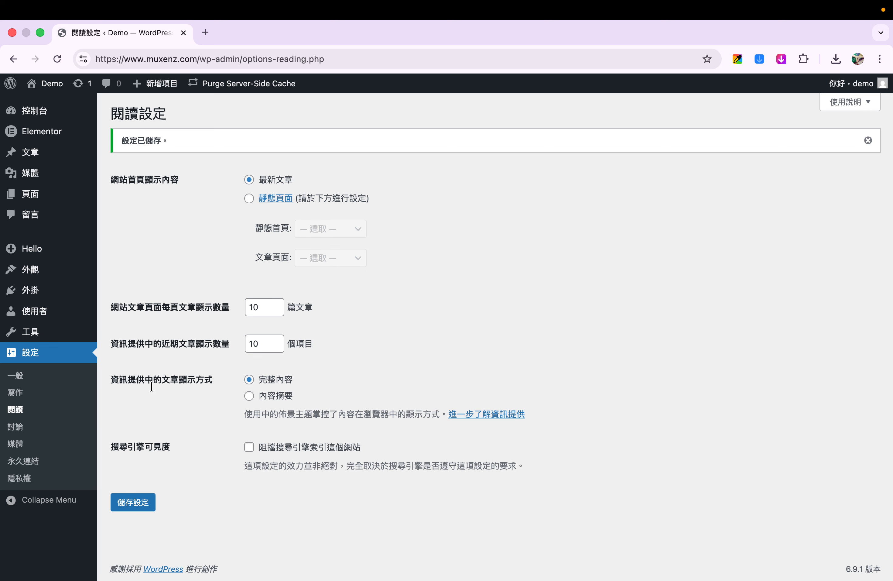
Step: Open the permalink settings, choose the custom structure, and reduce it to /%postname%/ by removing the year, month and day tags
{"action": "left_click", "coordinate": [24, 463]}
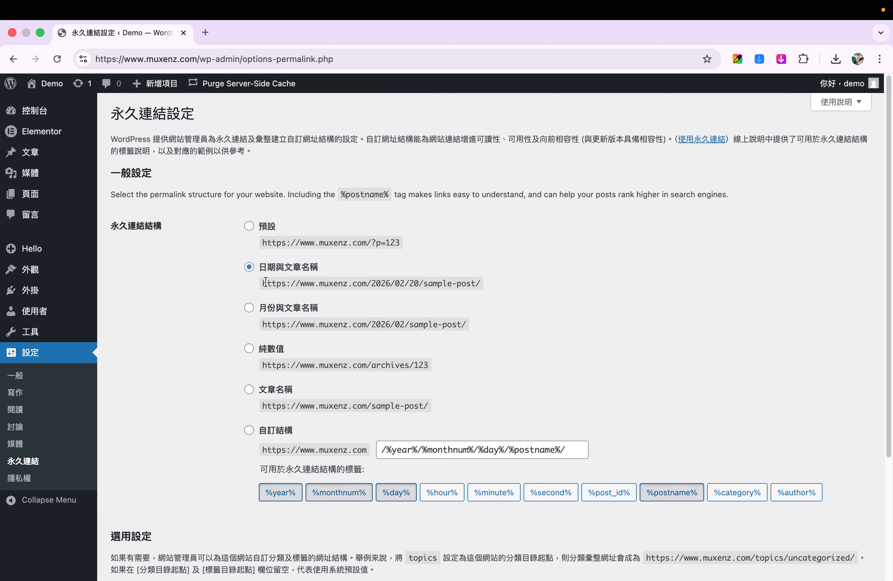
{"action": "left_click_drag", "start_coordinate": [265, 282], "coordinate": [494, 294]}
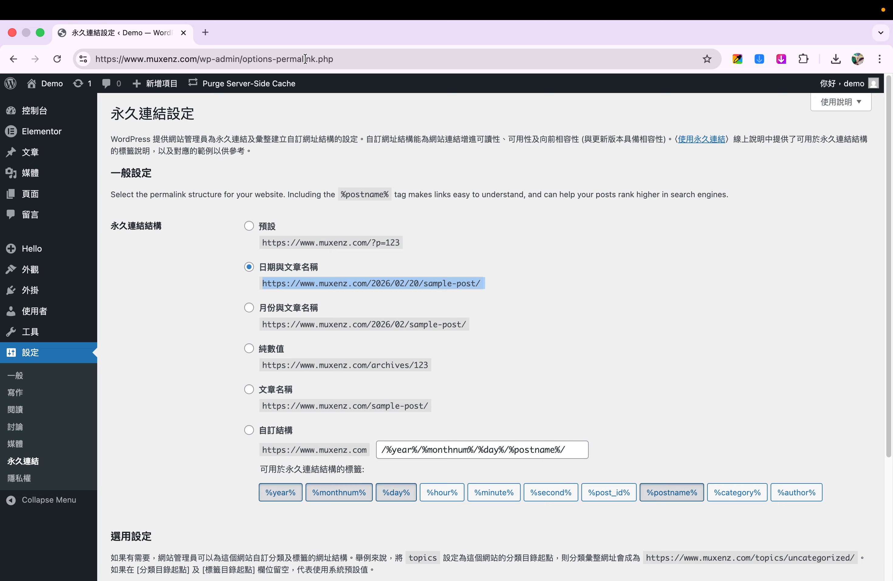
{"action": "left_click", "coordinate": [249, 429]}
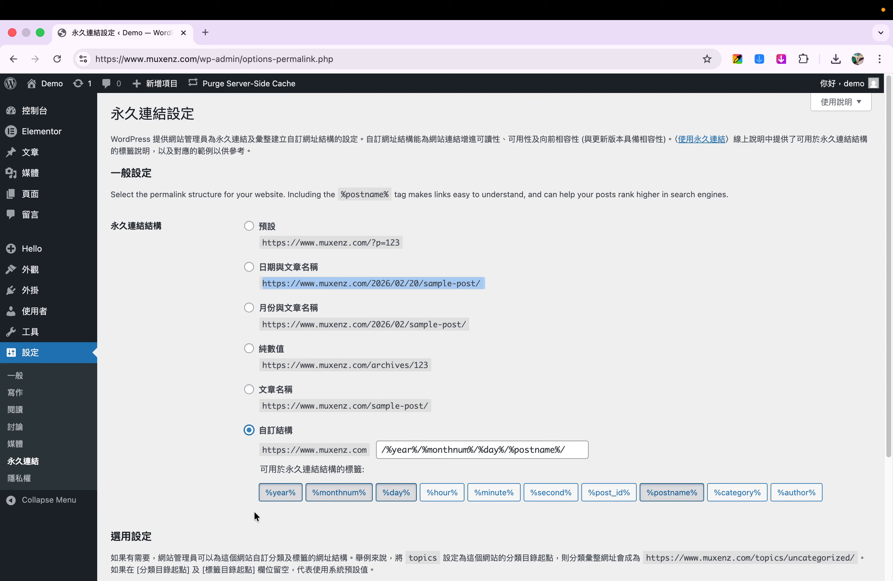
{"action": "left_click", "coordinate": [451, 493]}
{"action": "left_click", "coordinate": [495, 497]}
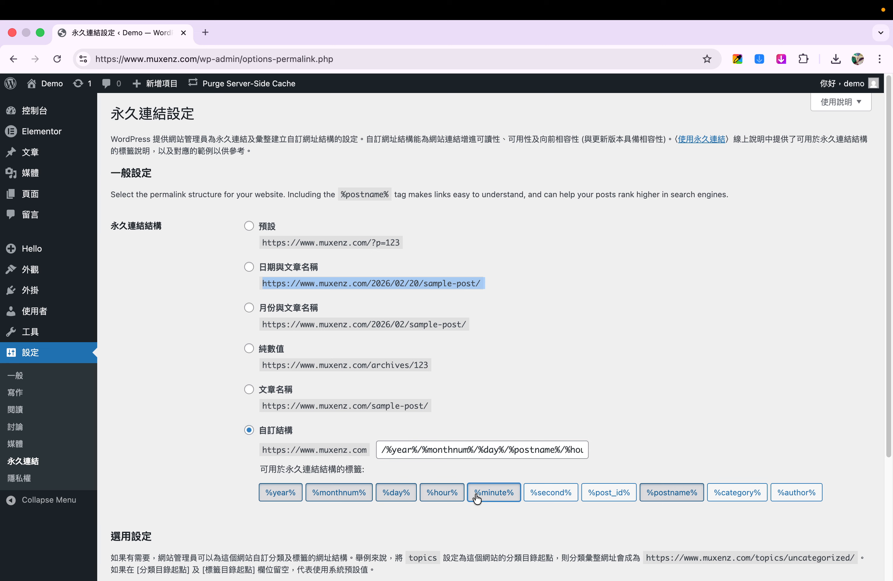
{"action": "left_click", "coordinate": [443, 495]}
{"action": "left_click", "coordinate": [503, 497]}
{"action": "left_click", "coordinate": [380, 496]}
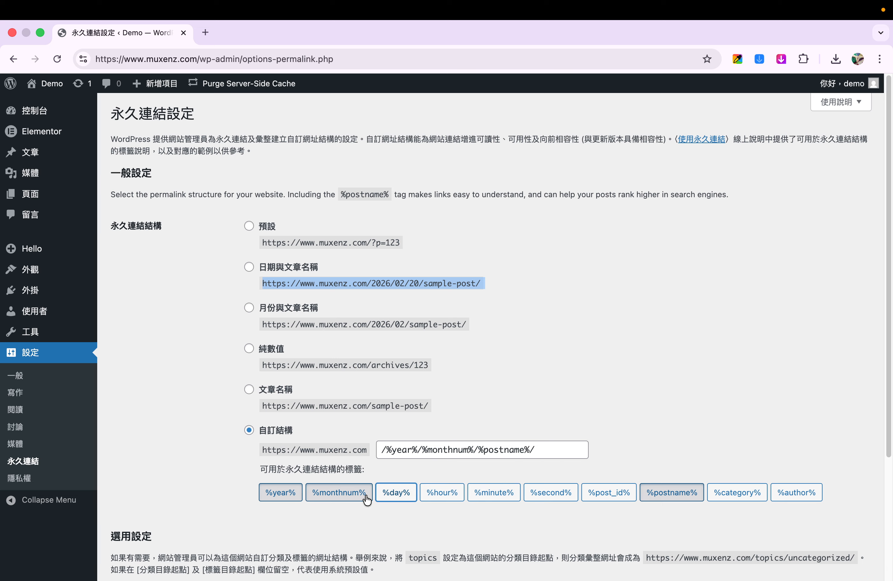
{"action": "left_click", "coordinate": [326, 496]}
{"action": "left_click", "coordinate": [290, 494]}
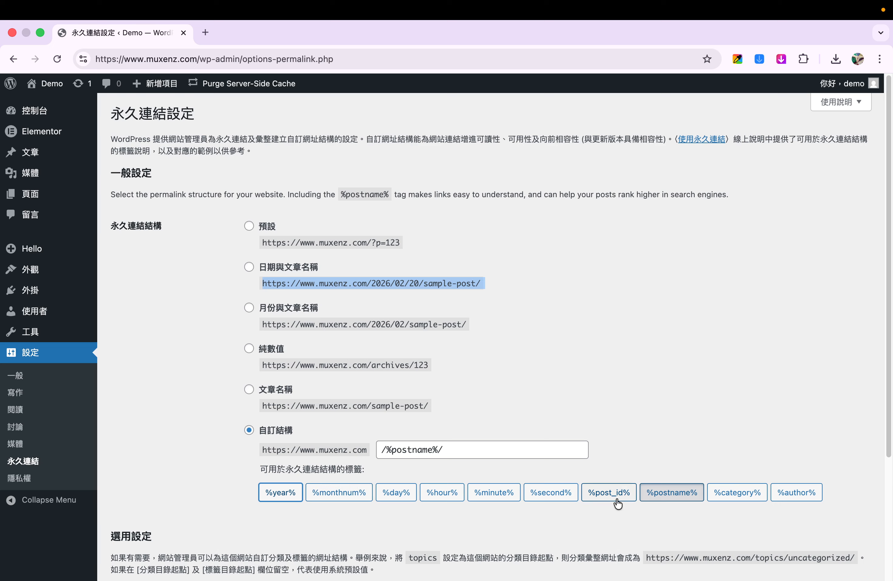
Step: Set the custom permalink structure to /%category%/%postname%/ and save the settings
{"action": "left_click", "coordinate": [745, 495]}
{"action": "left_click", "coordinate": [744, 496]}
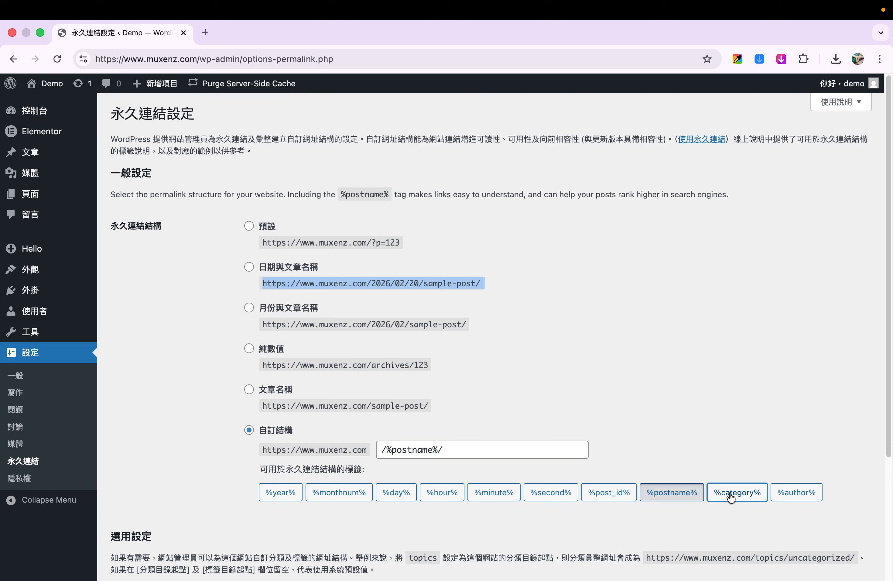
{"action": "left_click", "coordinate": [684, 497]}
{"action": "left_click", "coordinate": [732, 495]}
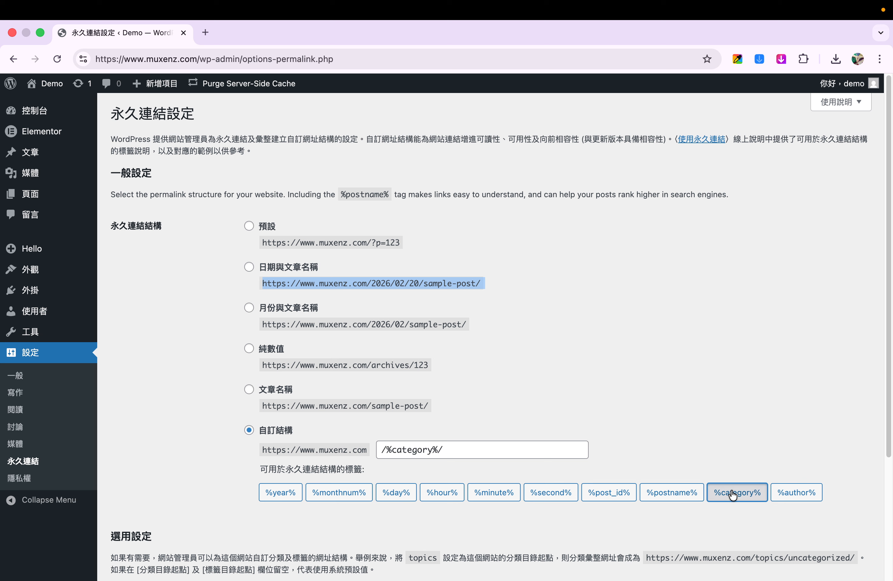
{"action": "left_click", "coordinate": [666, 498]}
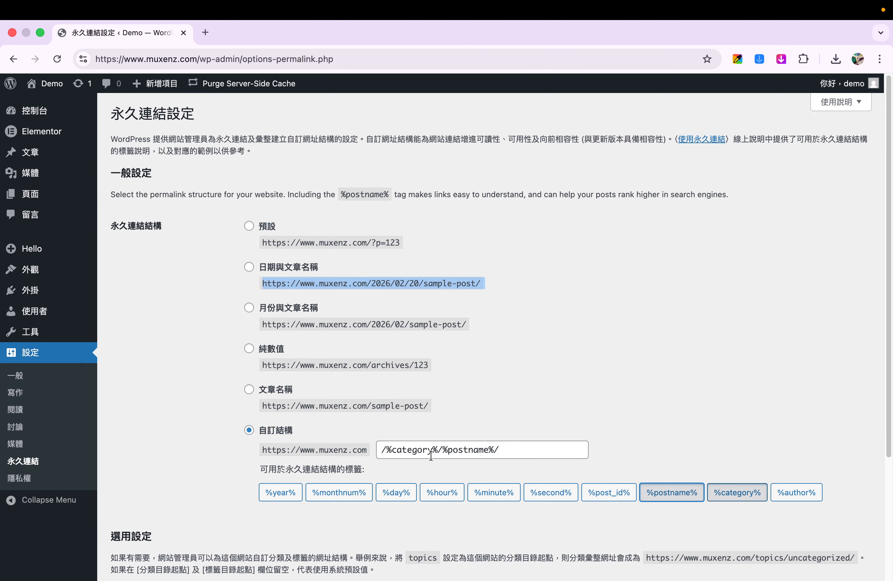
{"action": "scroll", "coordinate": [435, 425], "scroll_direction": "down", "scroll_amount": 5}
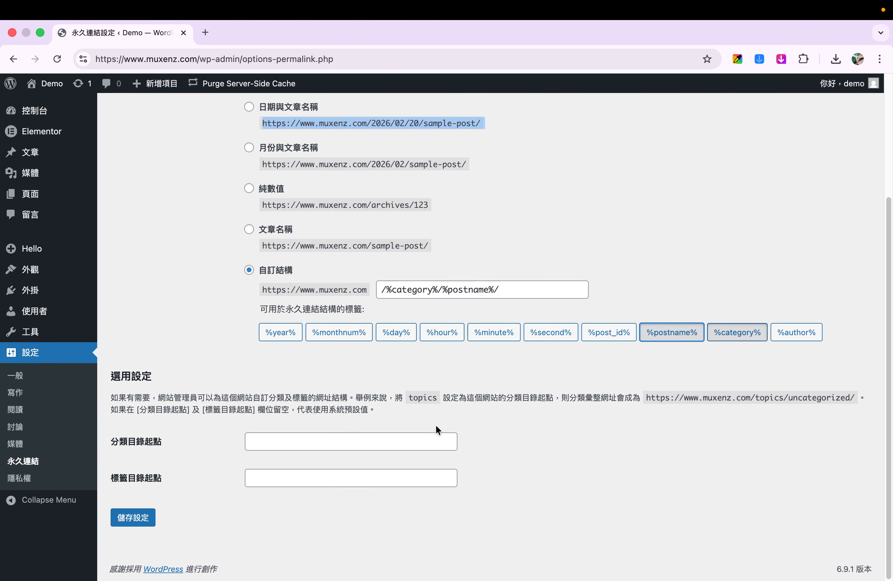
{"action": "left_click", "coordinate": [129, 519]}
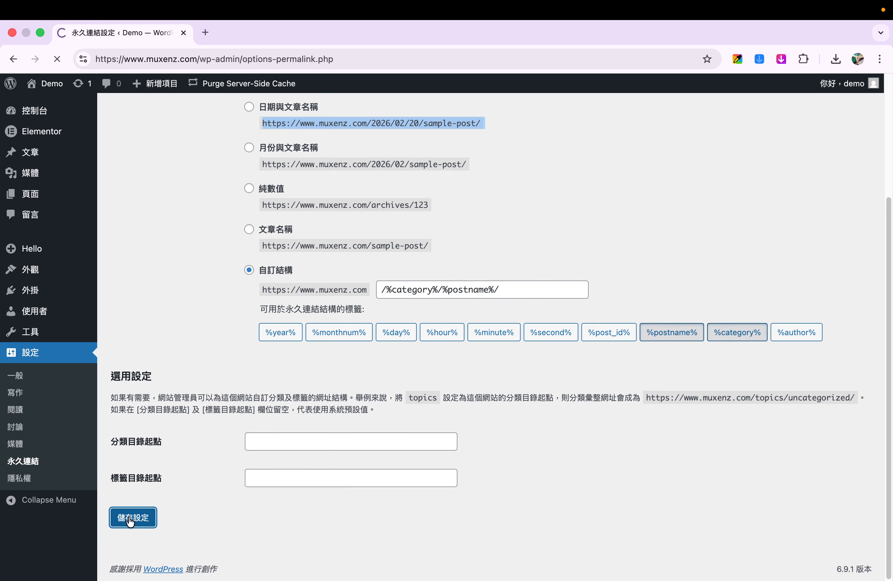
Step: Remove the category tag from the permalink structure so it reads /%postname%/, and save the settings
{"action": "scroll", "coordinate": [209, 490], "scroll_direction": "down", "scroll_amount": 1}
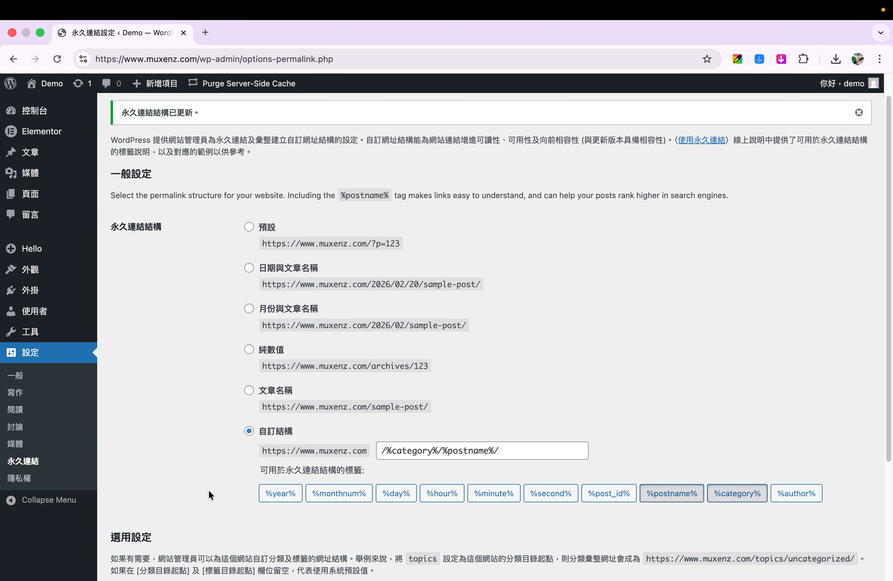
{"action": "left_click", "coordinate": [724, 493]}
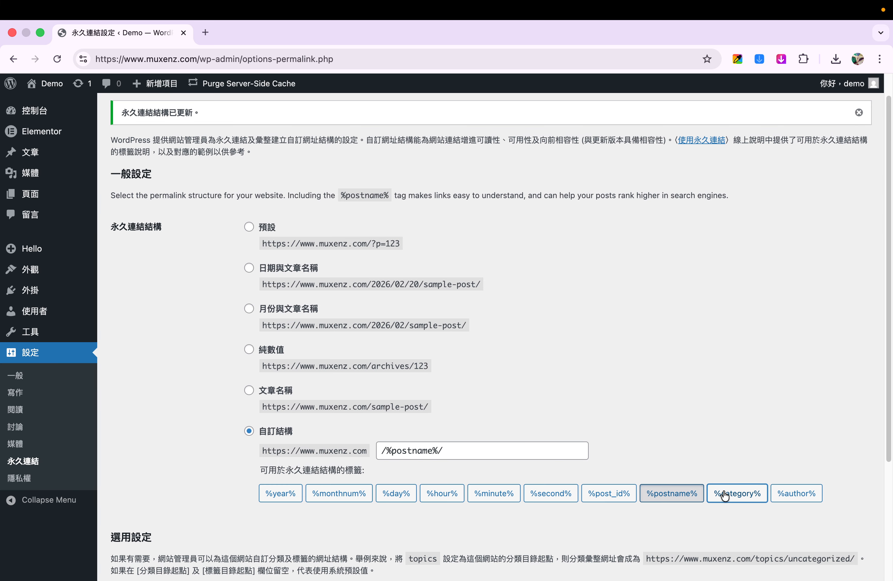
{"action": "scroll", "coordinate": [371, 478], "scroll_direction": "down", "scroll_amount": 5}
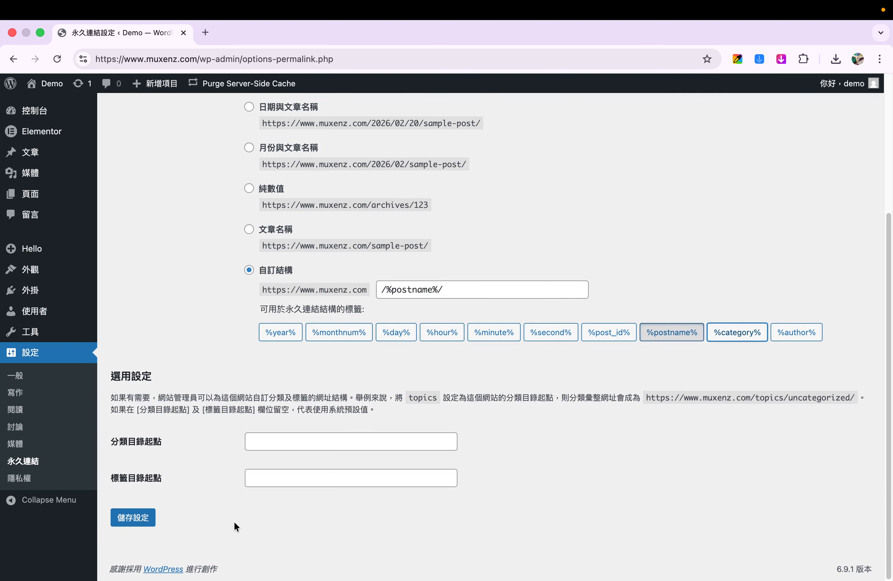
{"action": "left_click", "coordinate": [140, 520]}
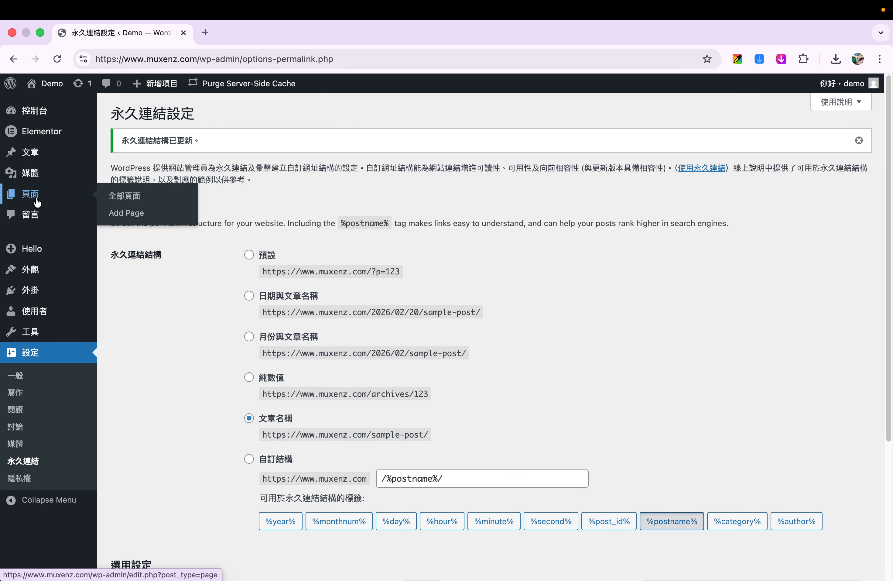
Step: Visit the Demo site's front page, view the Hello world! post and its text, and return to the front page
{"action": "left_click", "coordinate": [49, 83]}
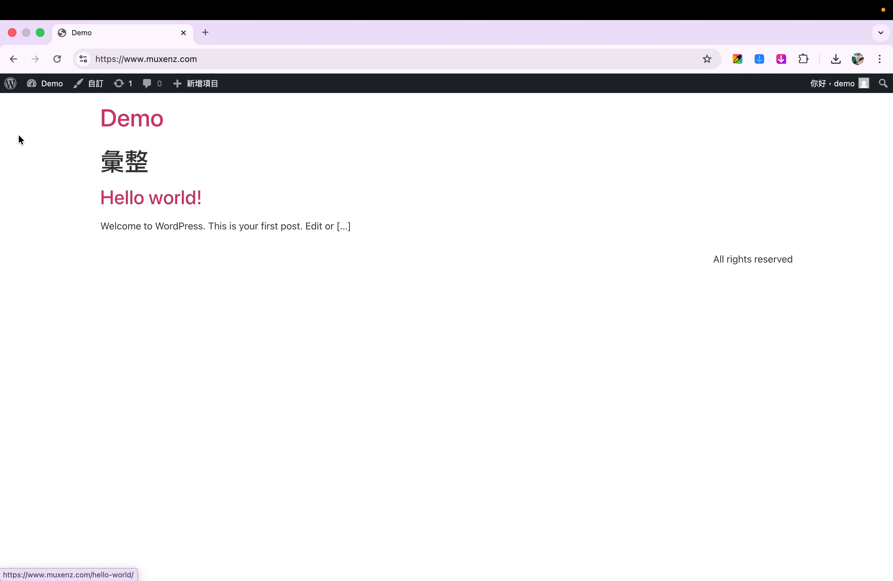
{"action": "left_click", "coordinate": [130, 193]}
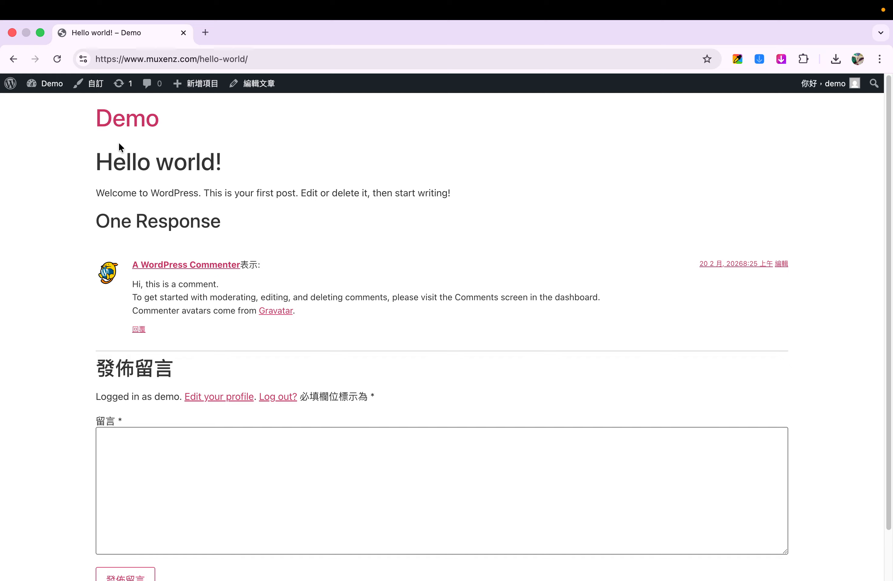
{"action": "left_click_drag", "start_coordinate": [87, 191], "coordinate": [456, 193]}
{"action": "left_click", "coordinate": [13, 59]}
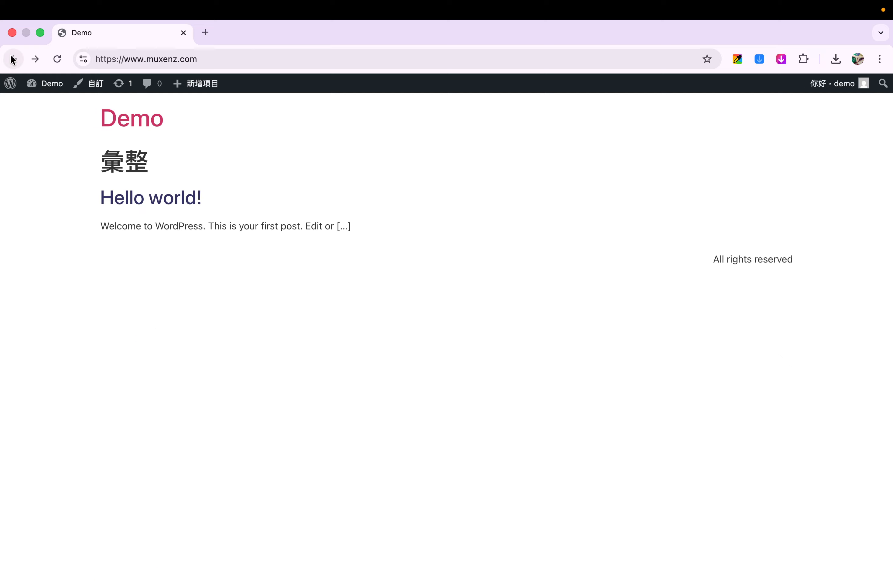